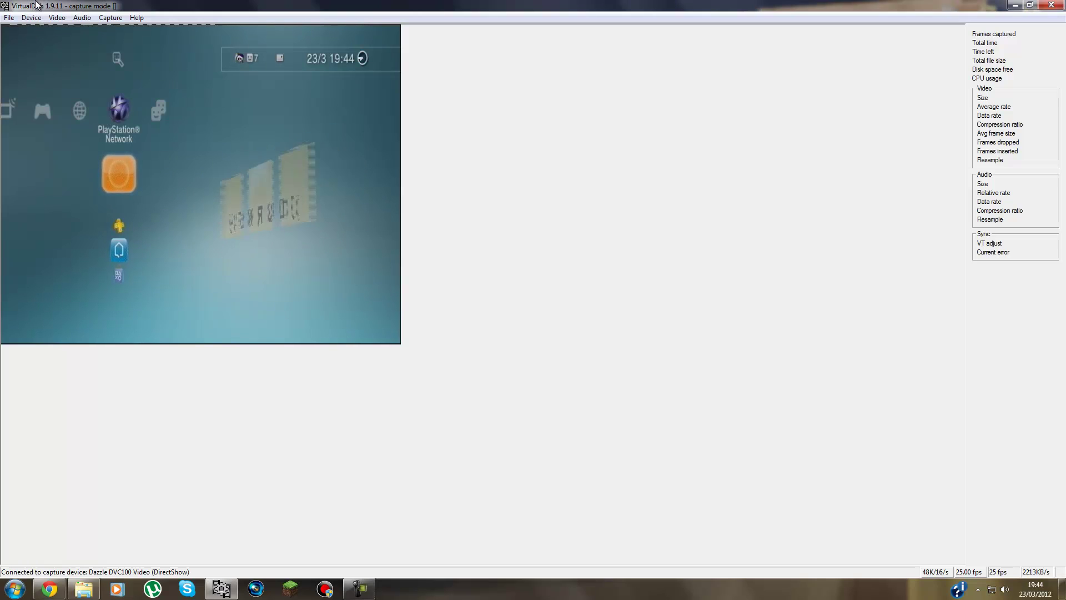
Switch the live video display from Overlay to Preview mode.
click(9, 18)
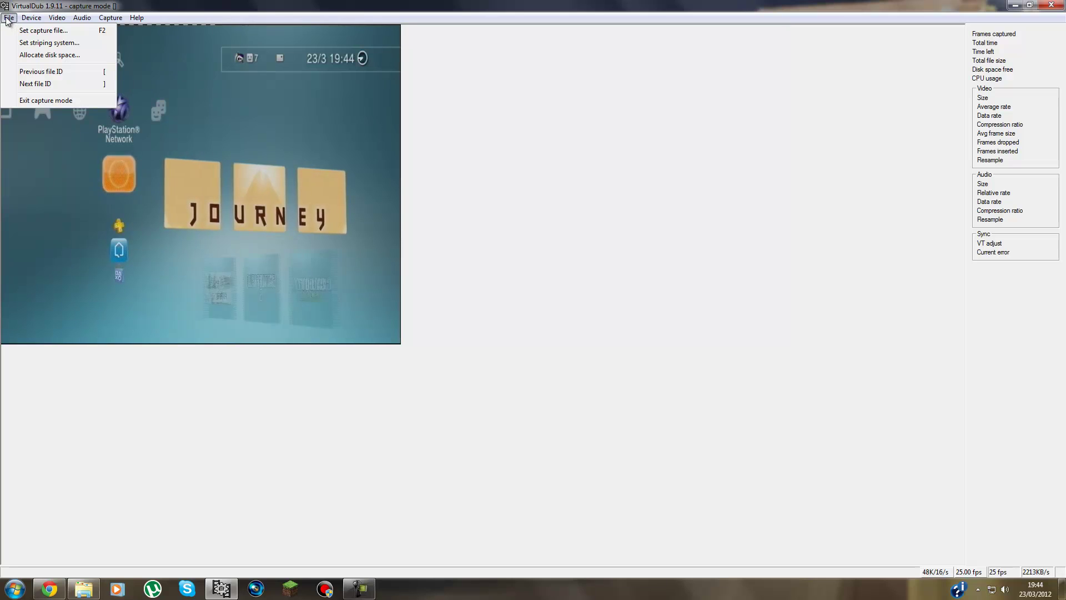
click(7, 3)
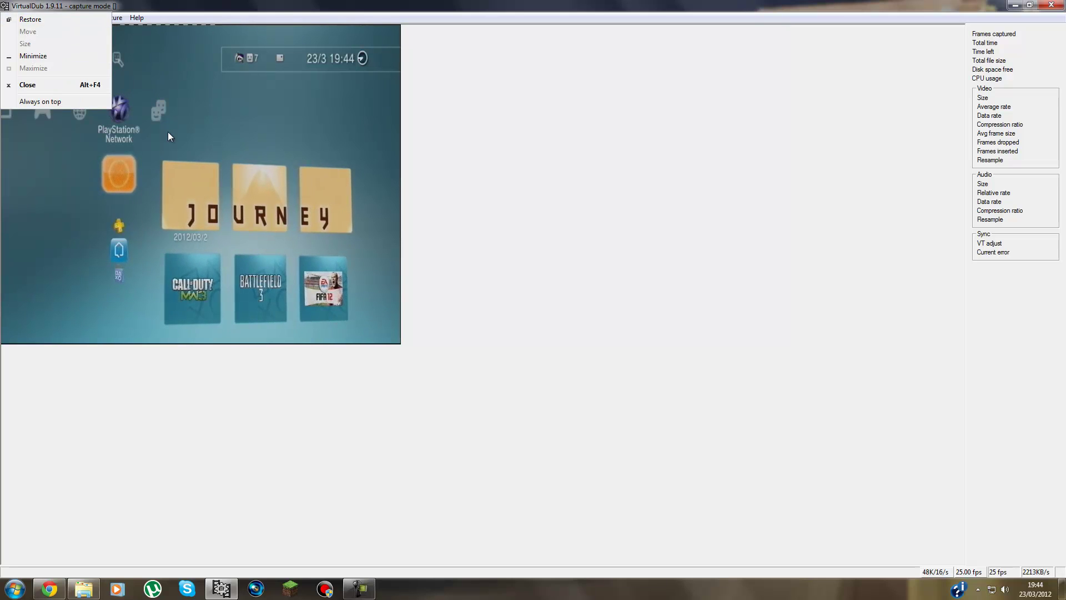
click(8, 4)
click(57, 18)
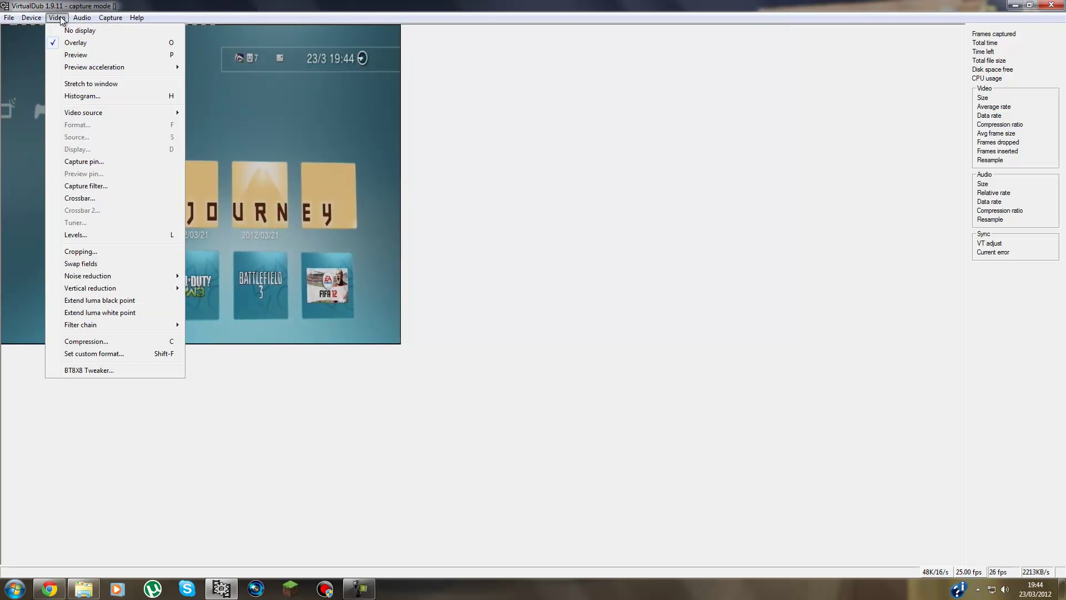
click(89, 59)
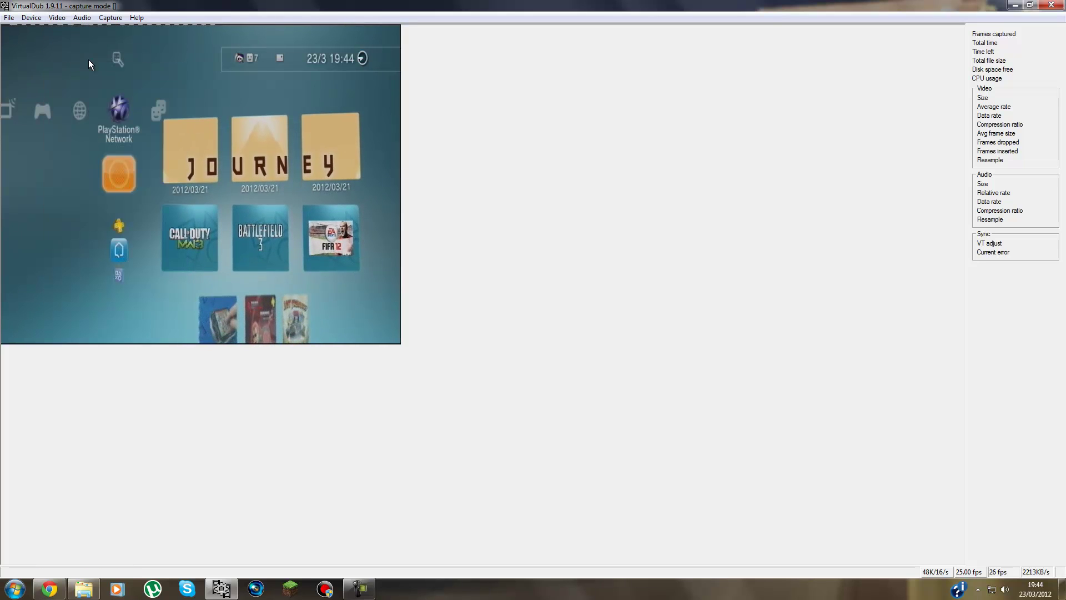
Check that the video source is set to Video SVideo.
click(57, 19)
mouse_move(89, 115)
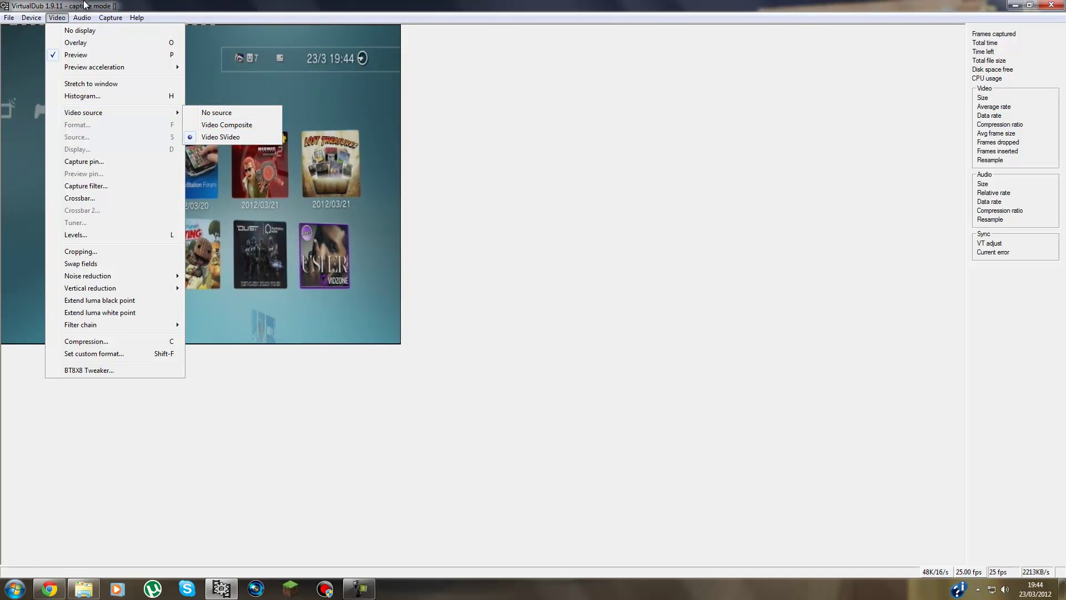
click(57, 17)
click(57, 18)
Keep the capture pin output at 720 x 576, YUY2, 25 fps.
click(91, 162)
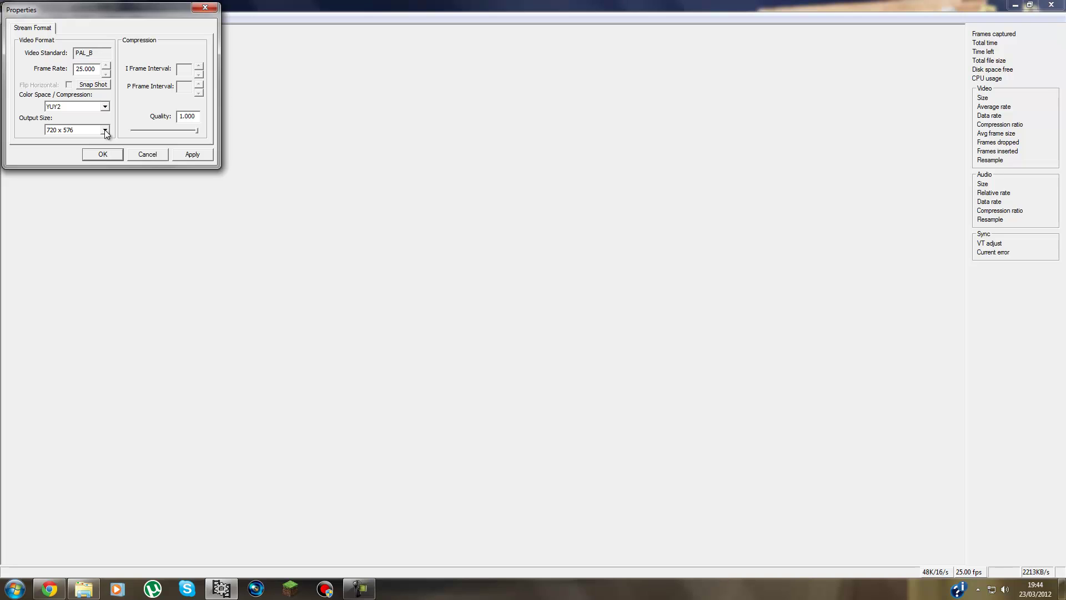
click(105, 131)
click(86, 168)
click(198, 131)
Confirm the stream format and set the crossbar video standard to NTSC_433.
click(113, 156)
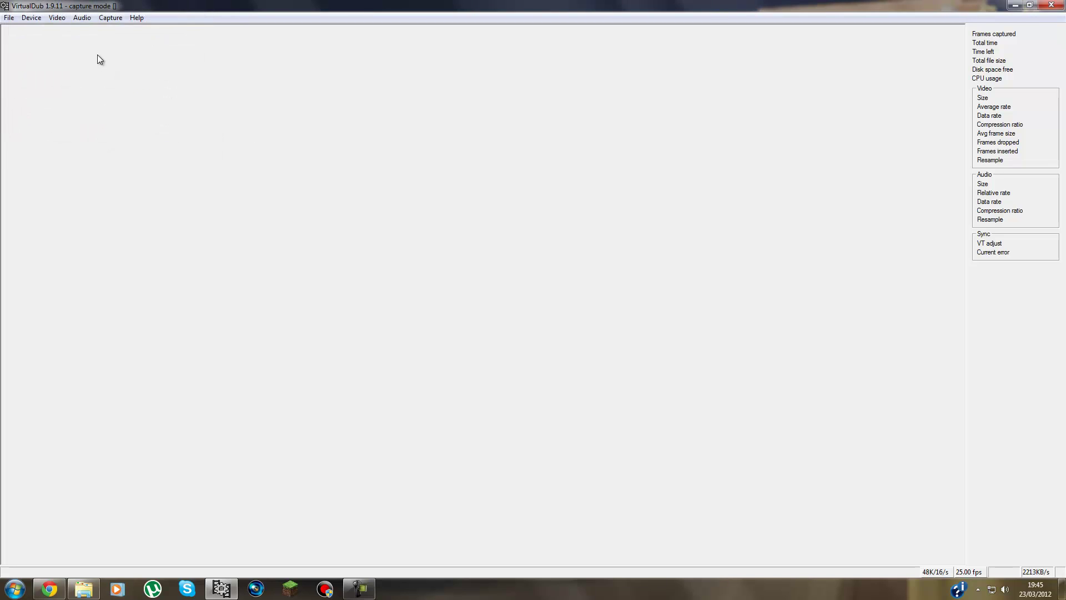
click(52, 18)
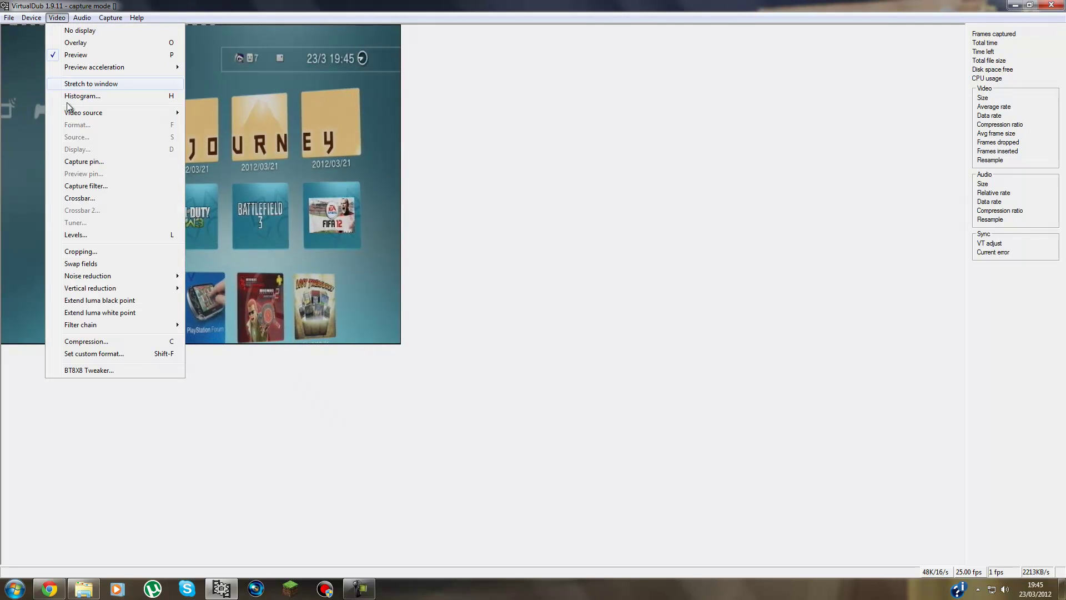
click(85, 194)
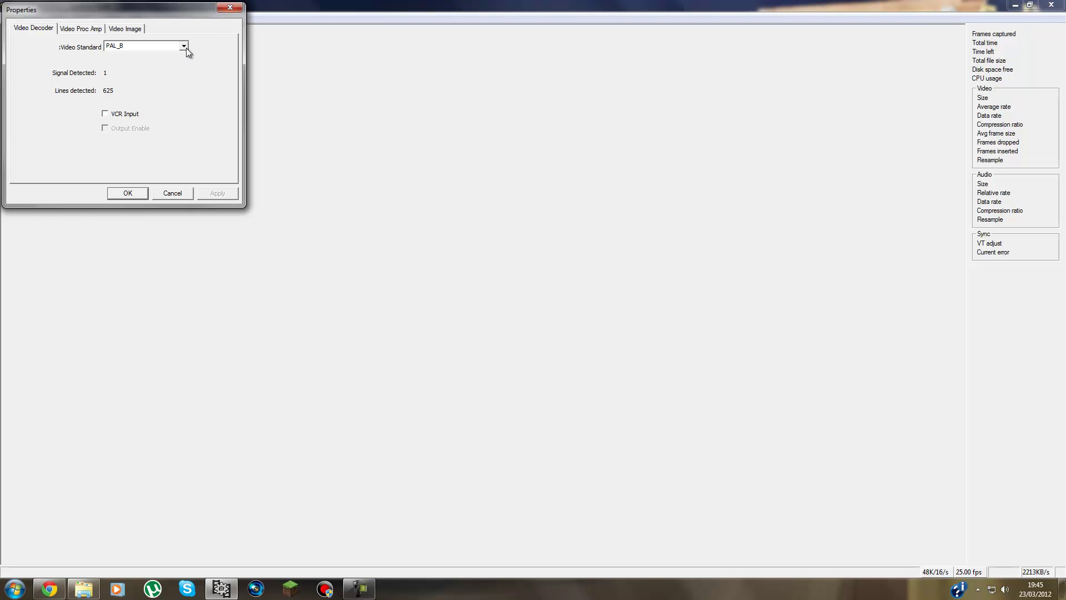
click(183, 47)
click(131, 54)
click(178, 45)
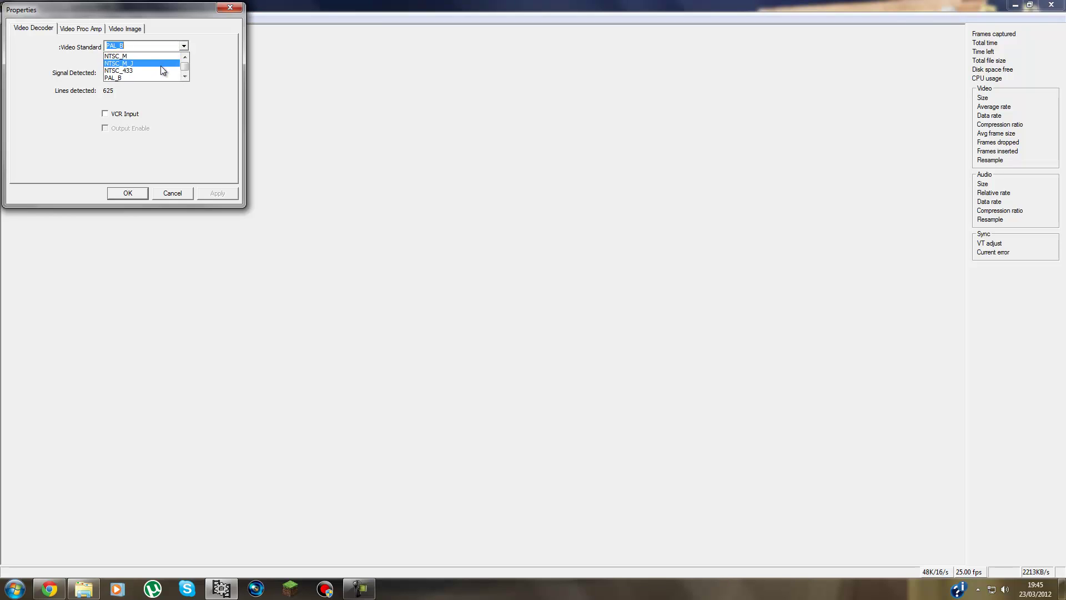
click(136, 74)
click(184, 49)
scroll(146, 70, up, 1)
click(138, 71)
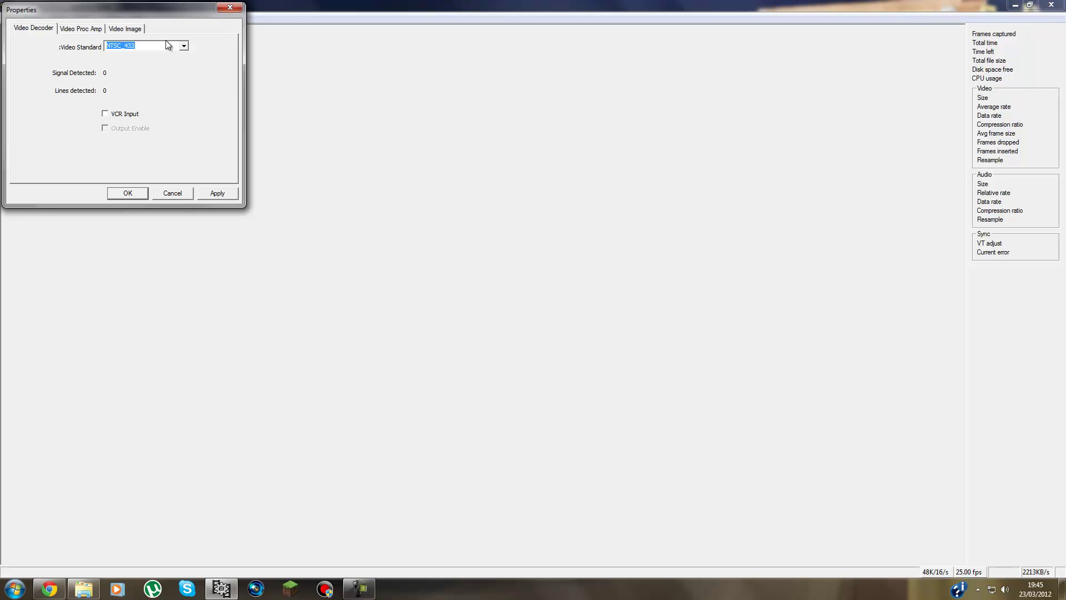
Lower the capture card's Sharpness from 2 to 0, then reach divx.com from the codec list.
click(93, 31)
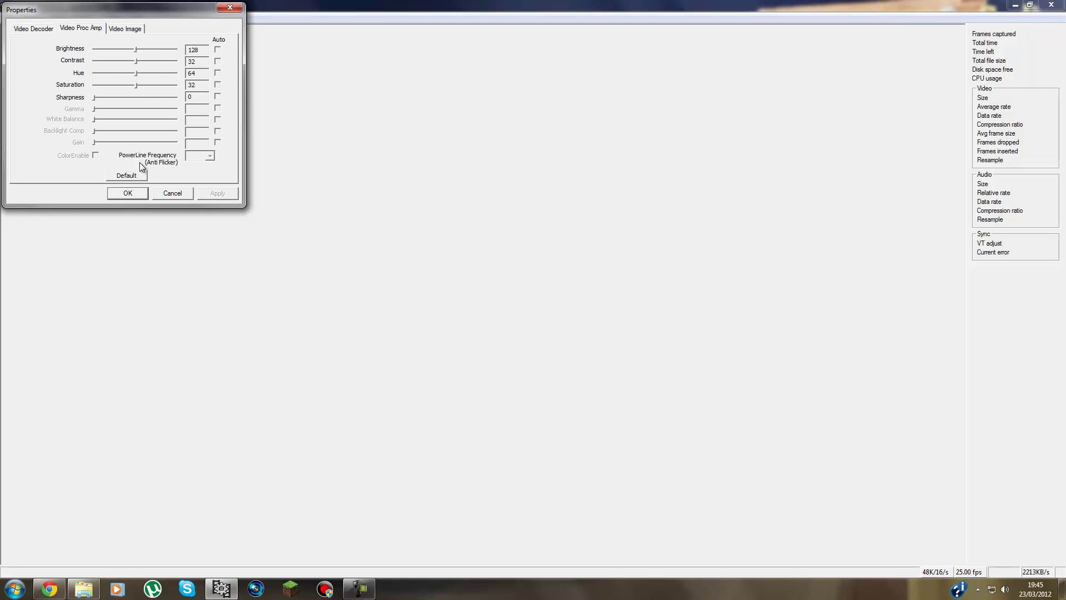
drag(105, 100, 65, 102)
click(131, 30)
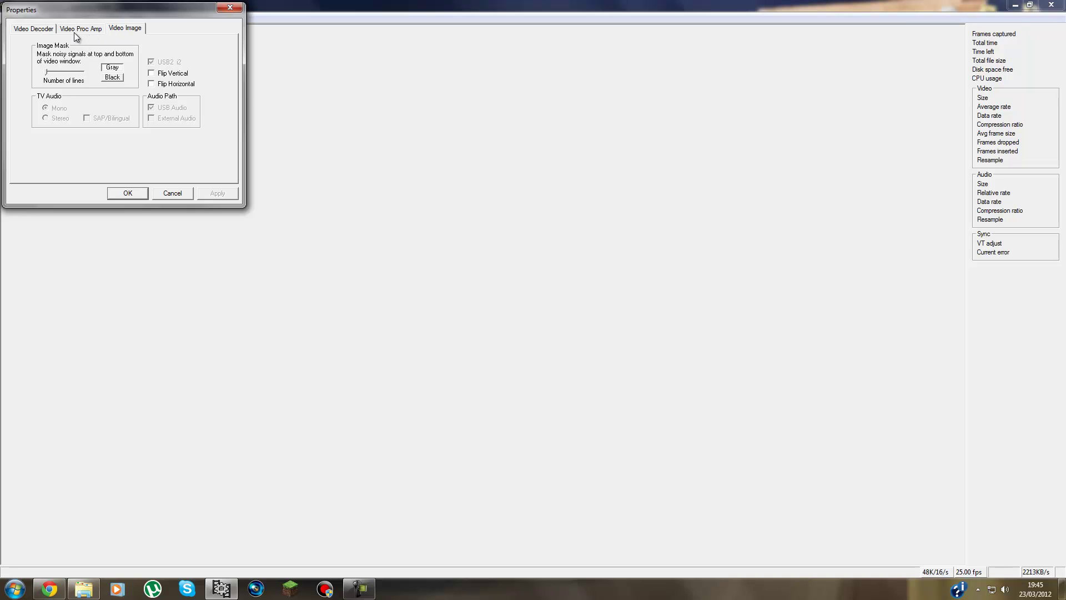
click(78, 30)
click(133, 193)
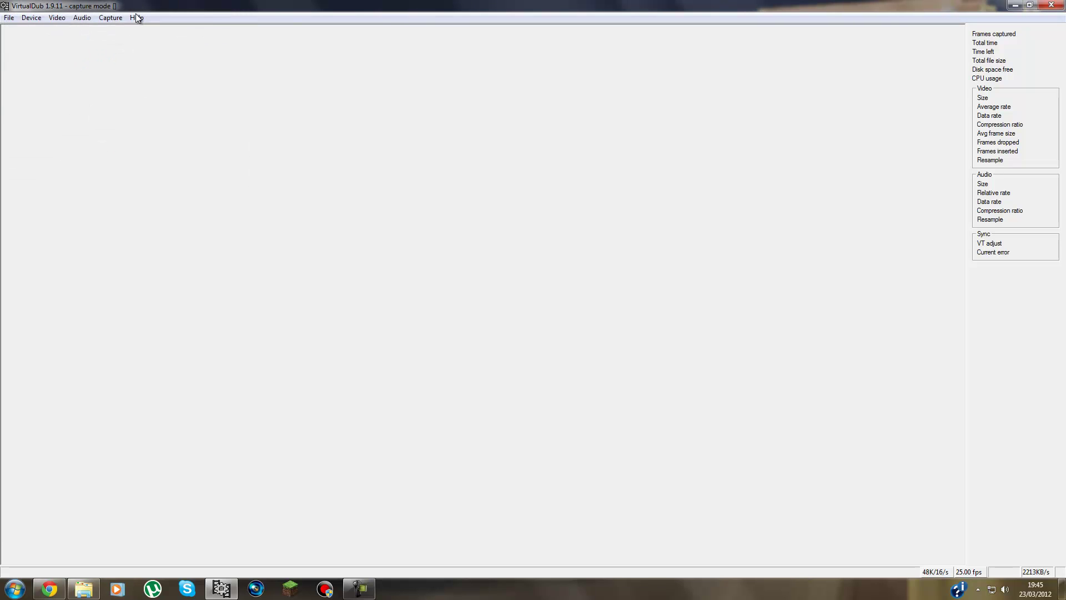
click(57, 18)
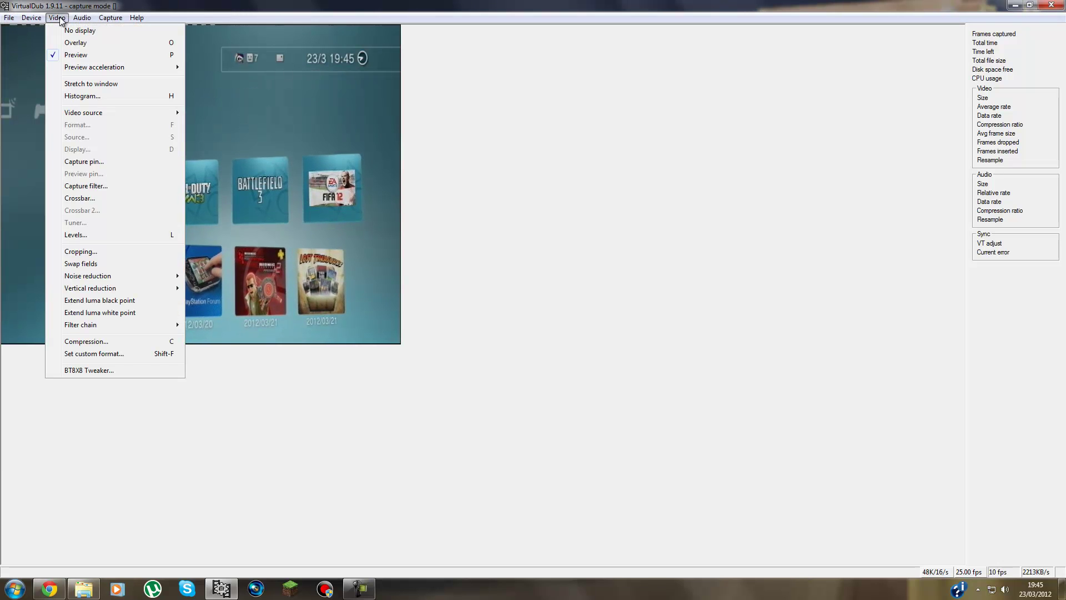
click(95, 343)
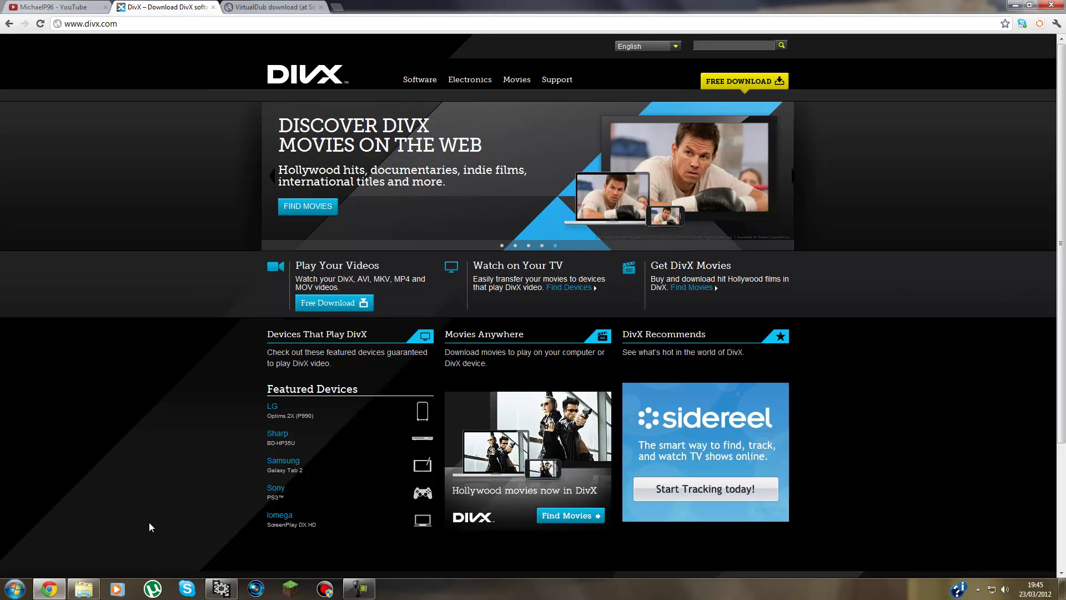
Select the DivX 6.9.2 codec with 1080HD Profile, 1-pass, 10000 kbps.
click(221, 588)
click(88, 56)
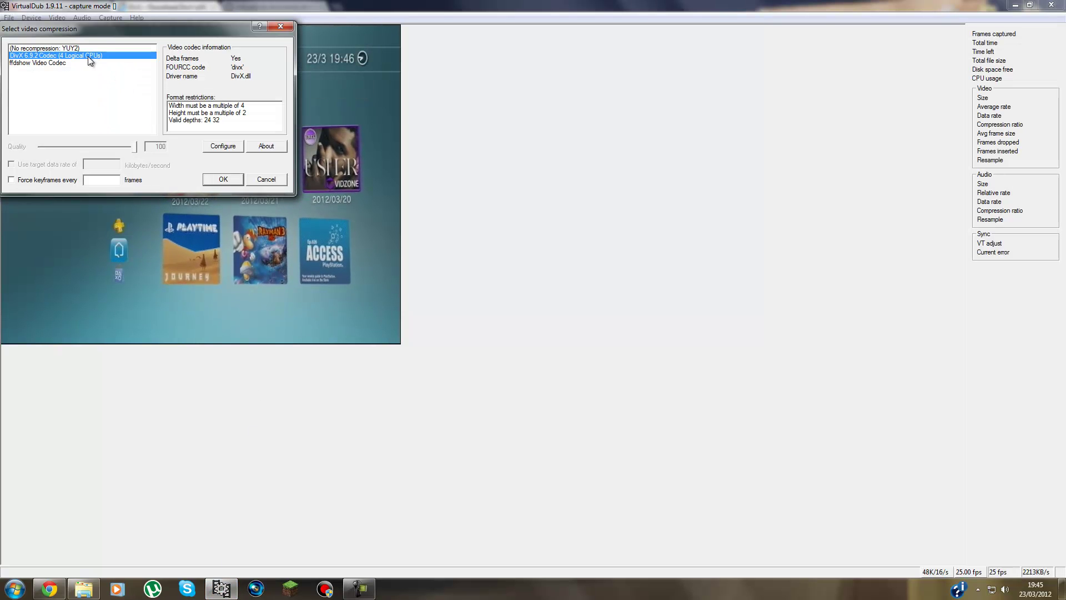
click(232, 149)
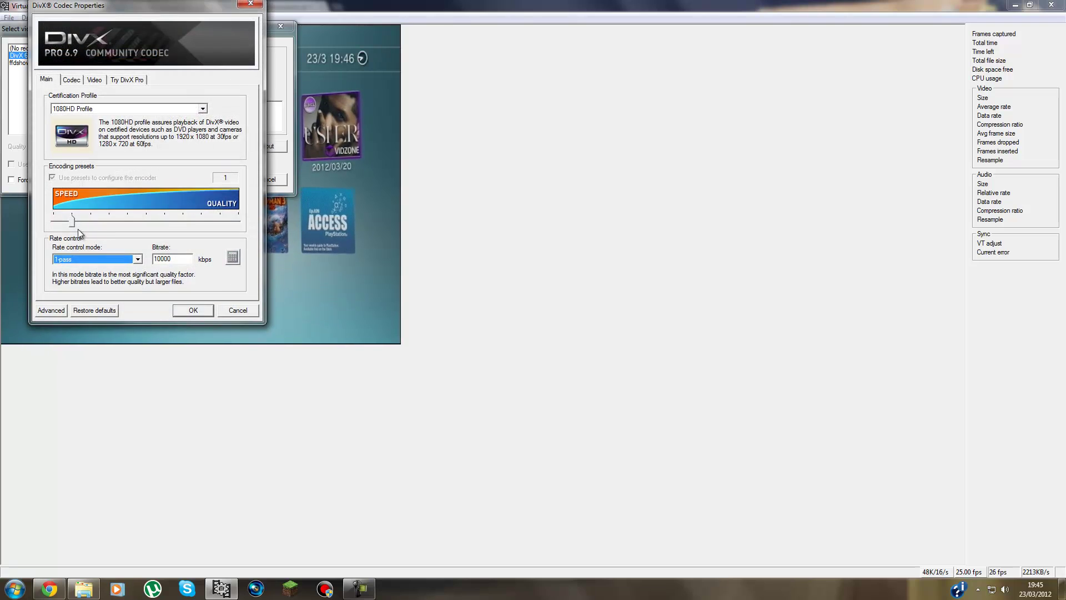
click(71, 221)
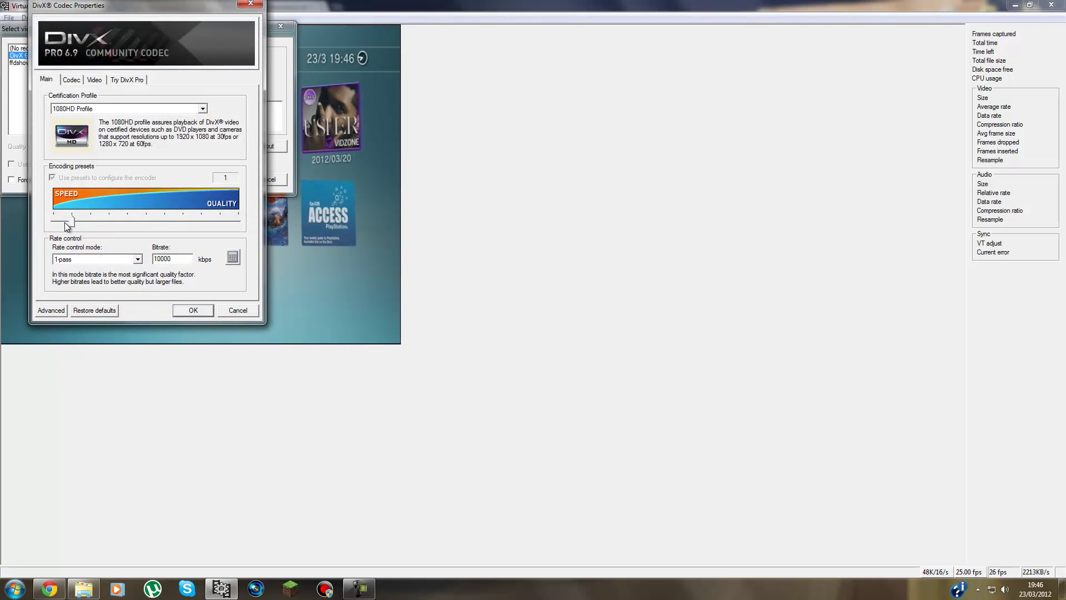
click(195, 311)
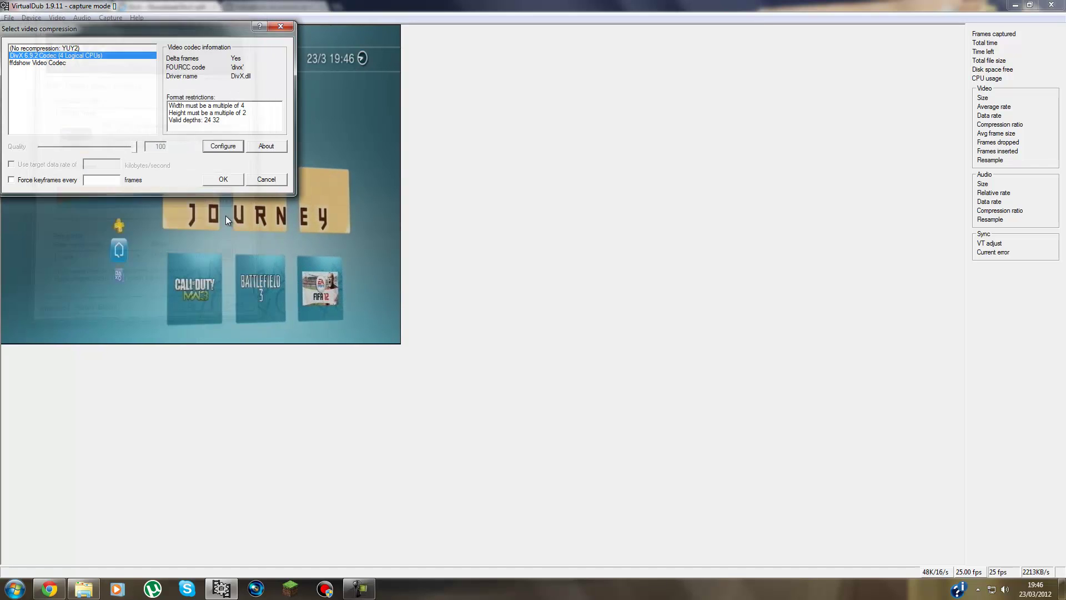
click(225, 181)
Set the custom format frame size to 720 x 576, keeping YUV 4:2:2.
click(58, 17)
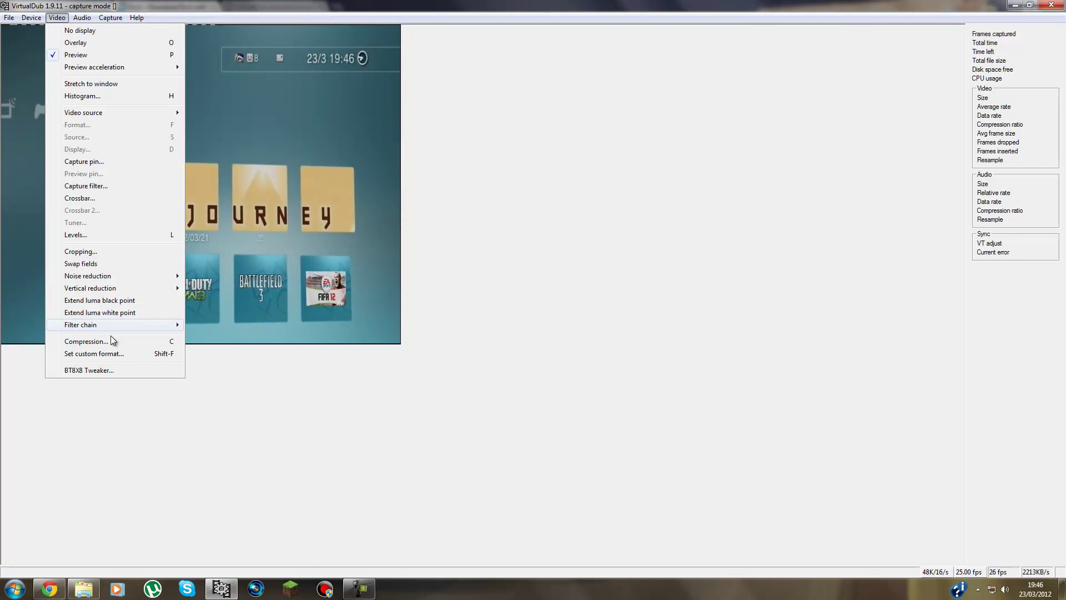
click(108, 356)
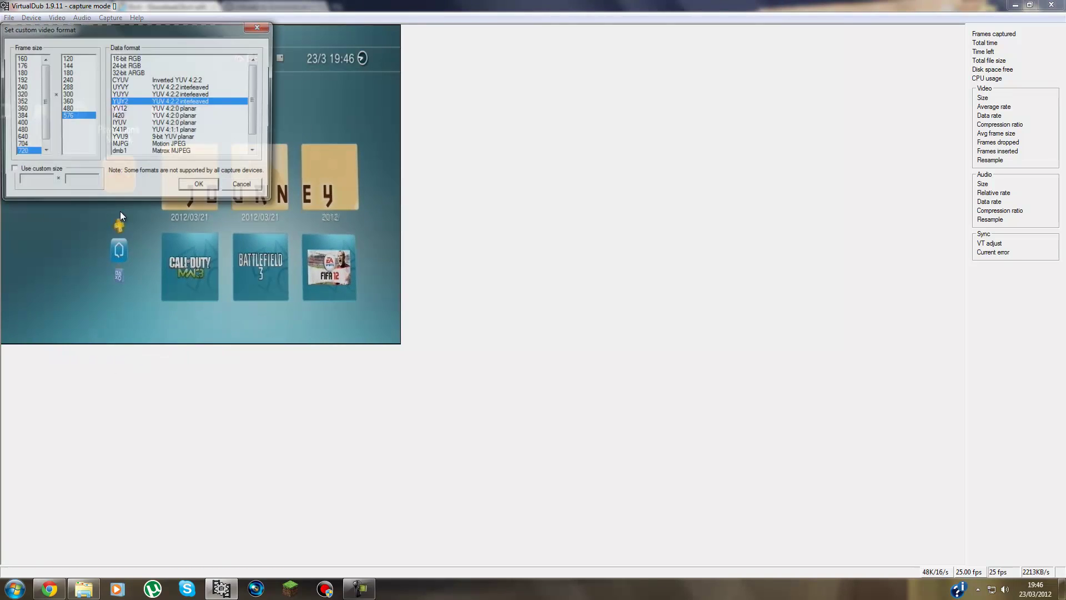
click(75, 108)
click(38, 151)
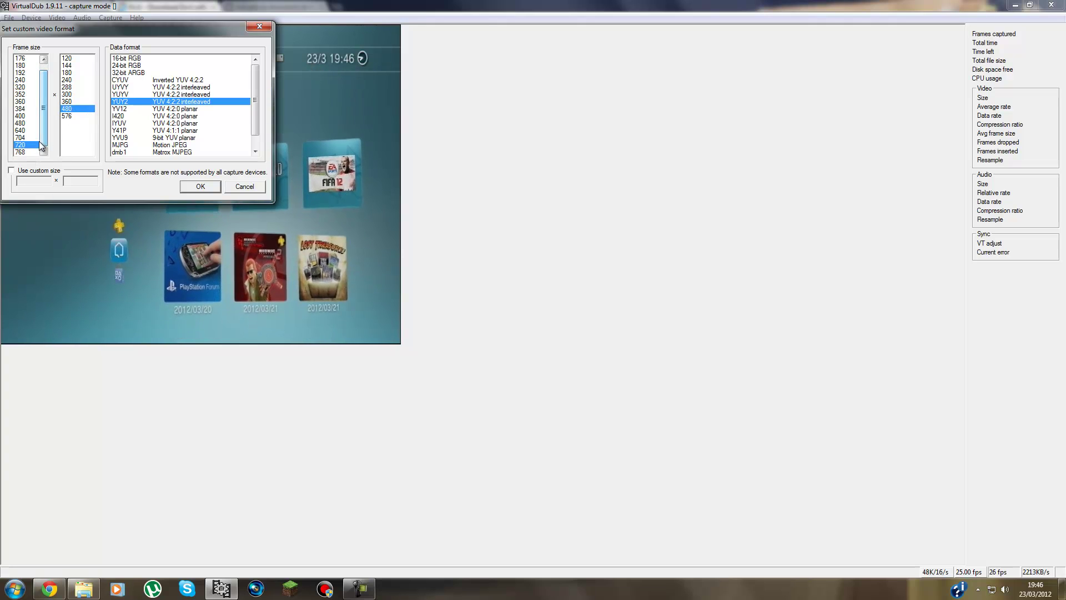
click(67, 116)
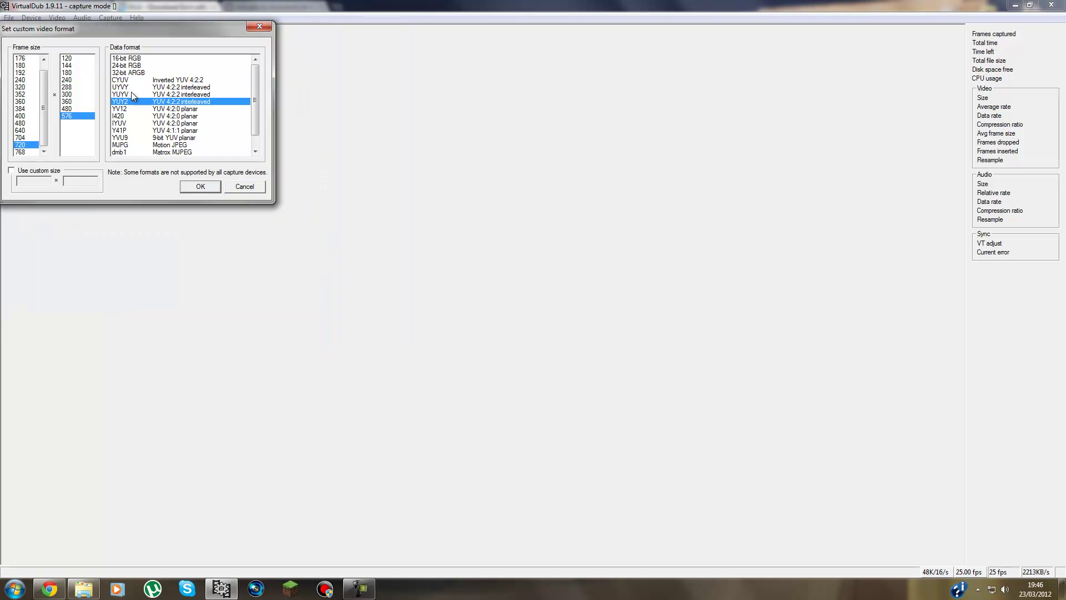
key(Return)
click(88, 18)
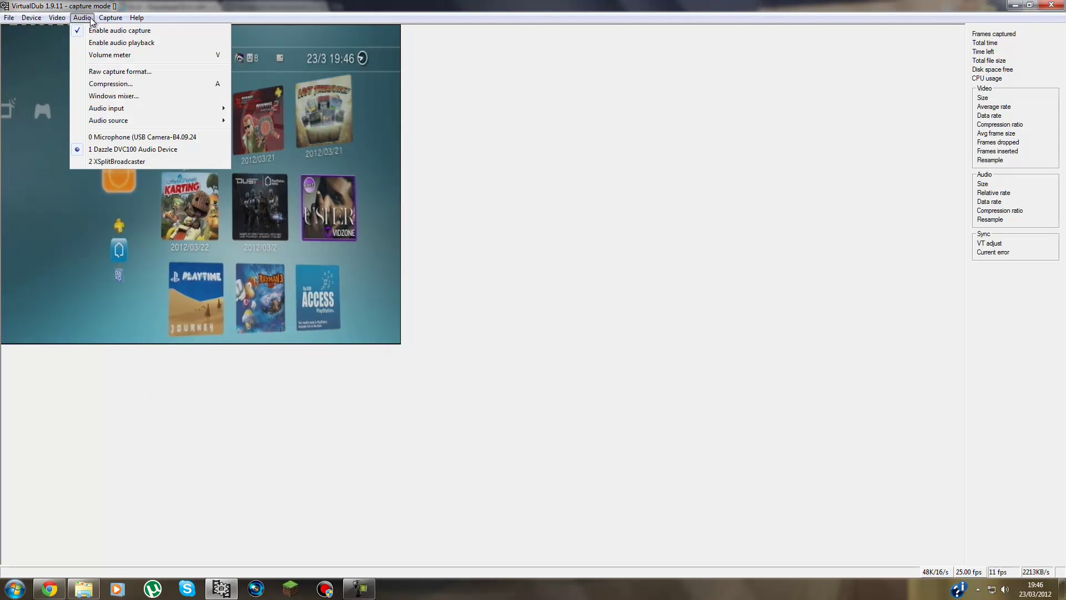
mouse_move(56, 18)
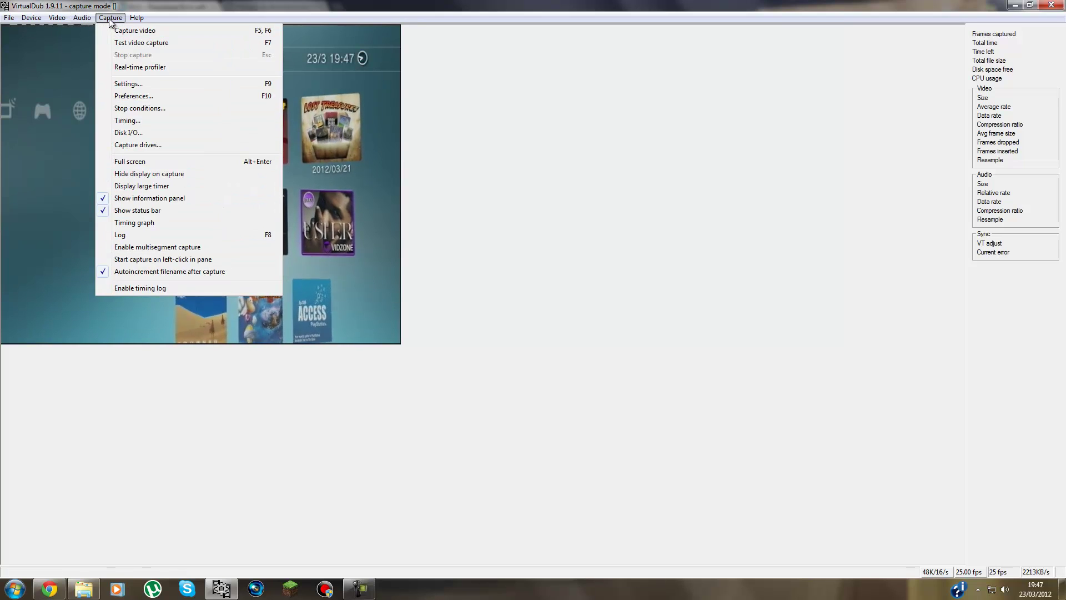
Set capture timing to resample audio to video, with a null frame burst limit of 10.
click(138, 122)
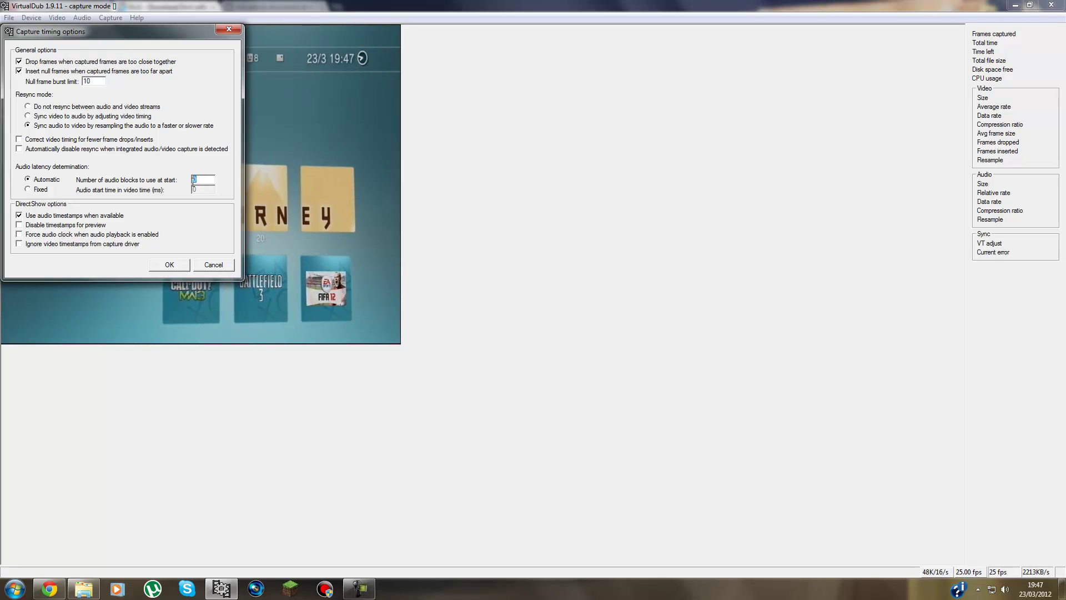
click(44, 182)
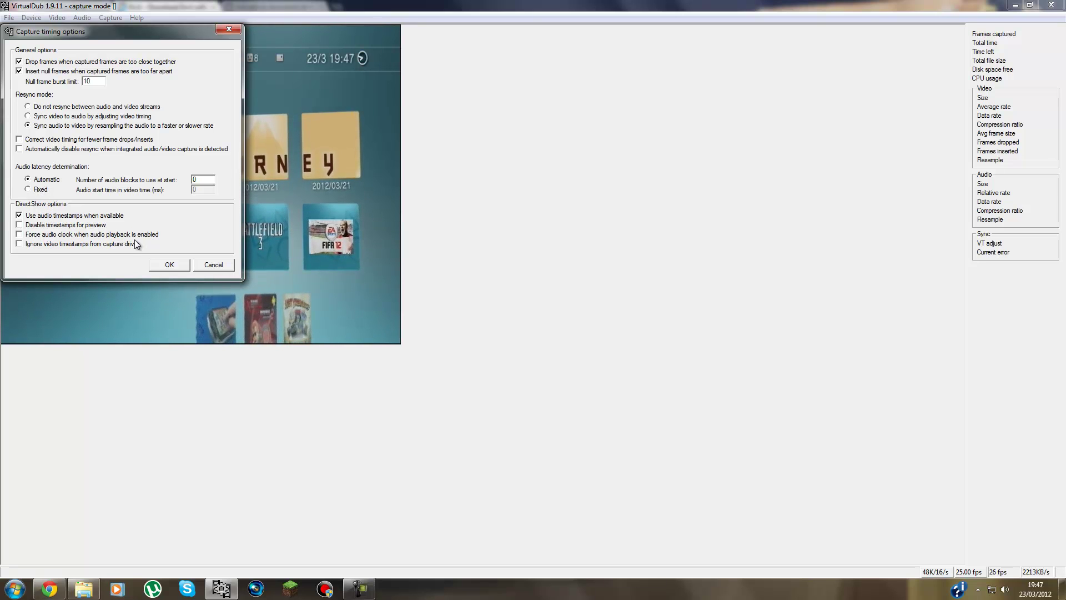
click(168, 267)
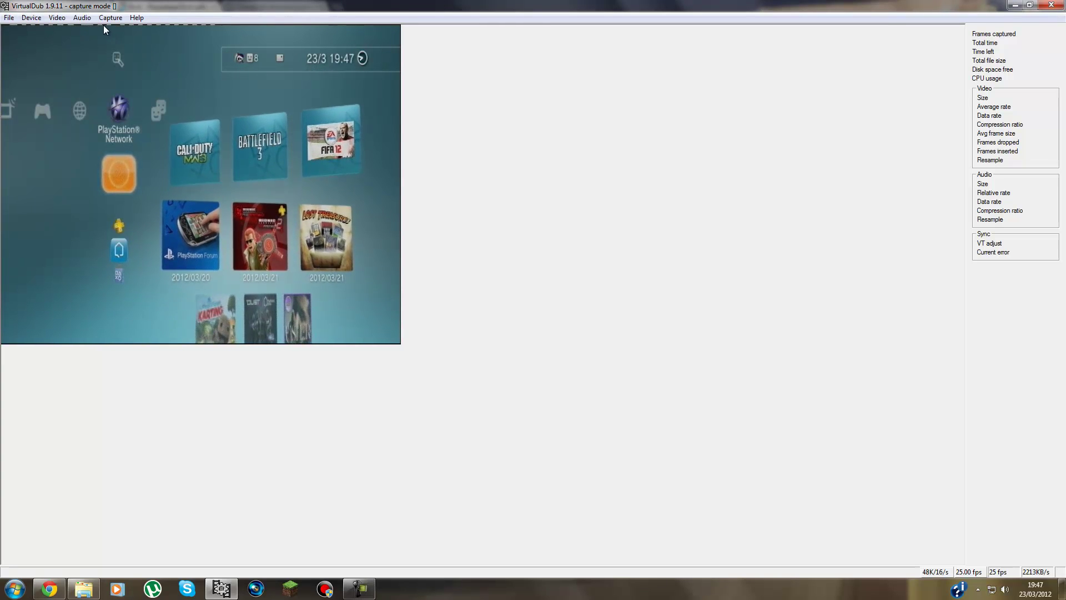
Name the capture output file 'Easycap Test' in the Captured in VirtualDub folder.
click(86, 18)
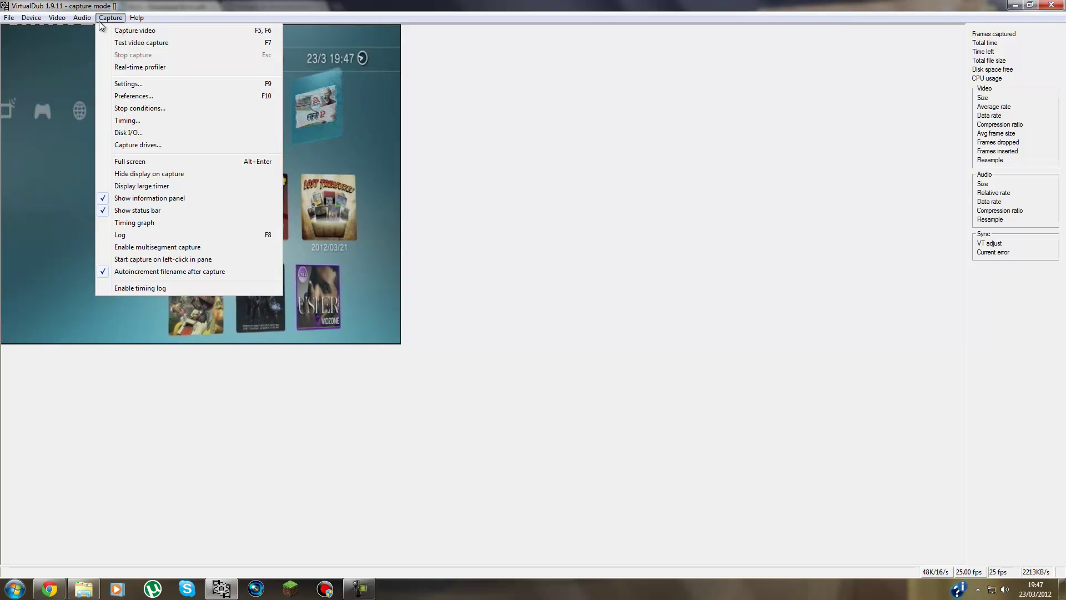
mouse_move(9, 18)
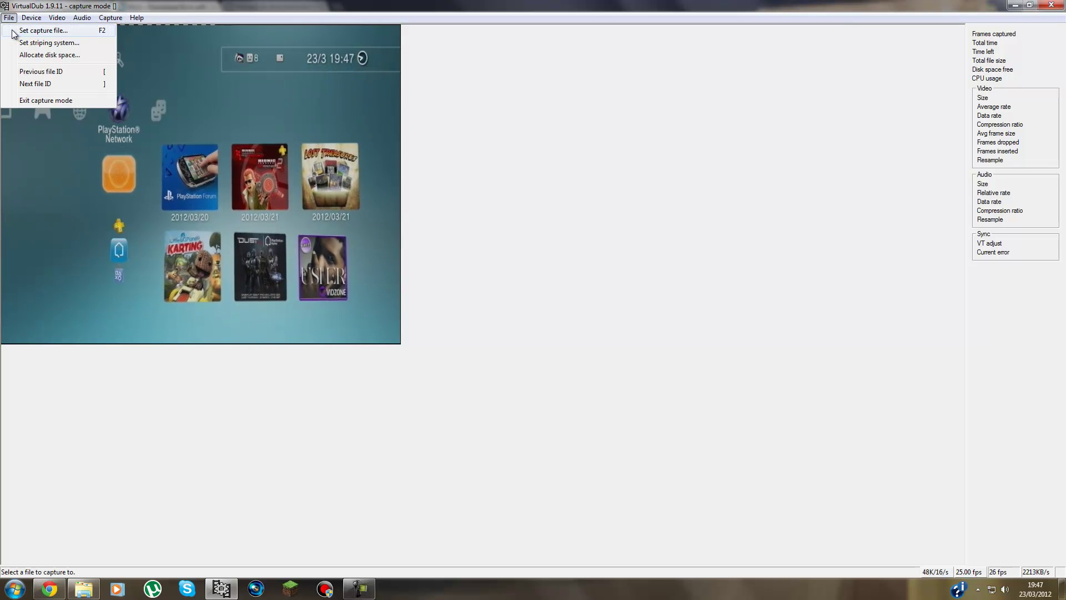
click(33, 31)
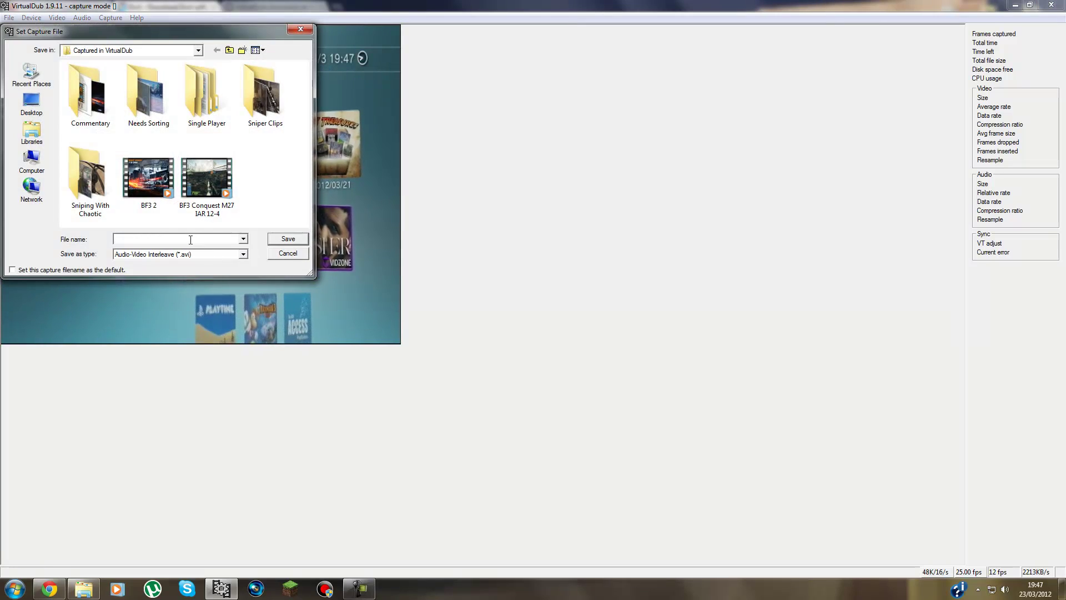
text(Ea)
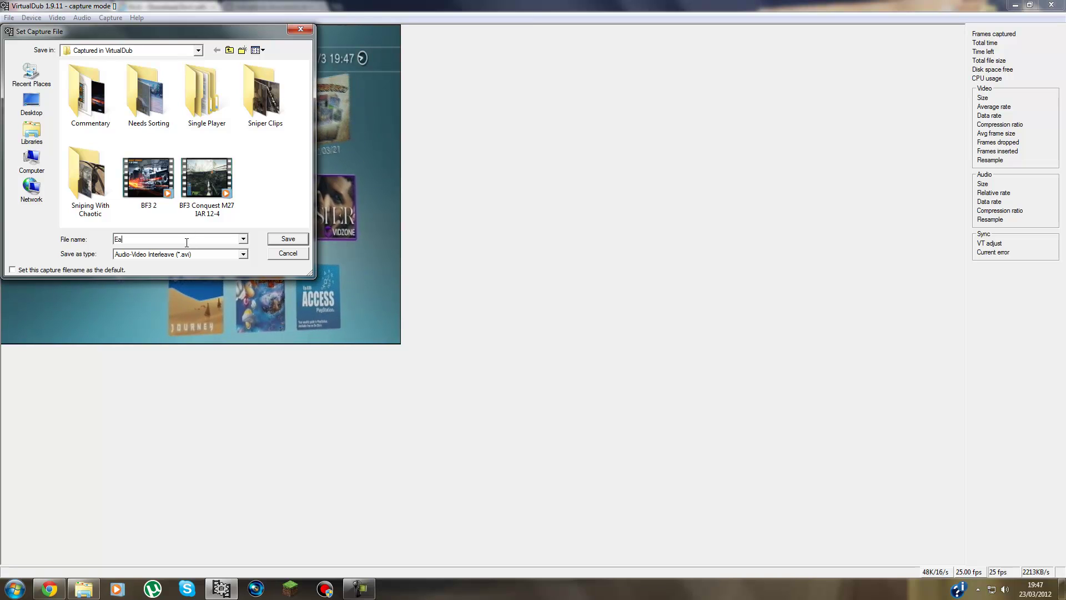
text(sycap Test)
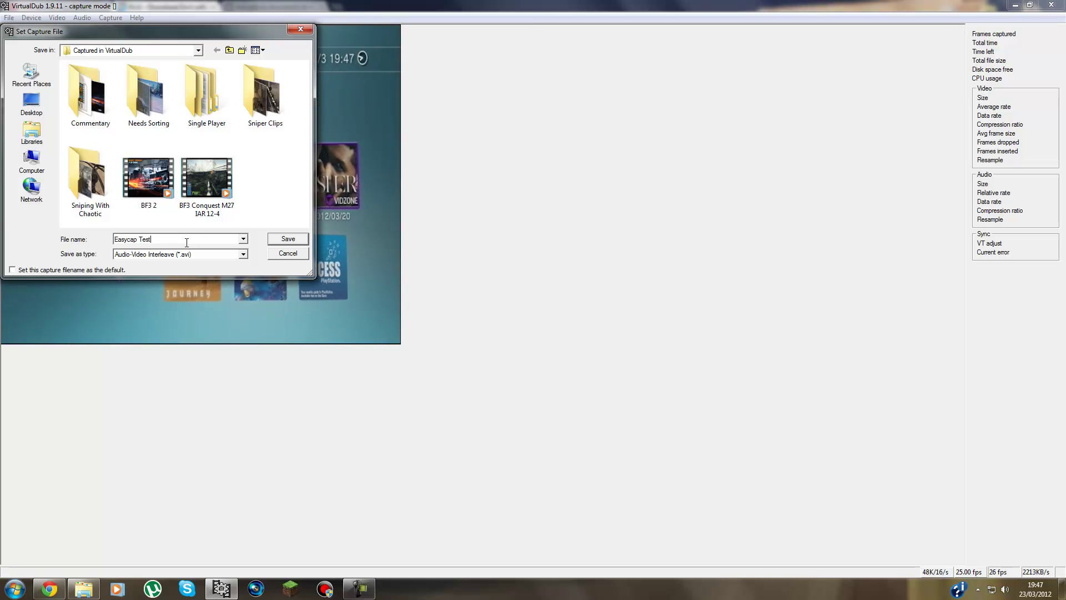
key(Return)
Record an 8-second, 207-frame test clip, stop it, and exit capture mode.
click(110, 17)
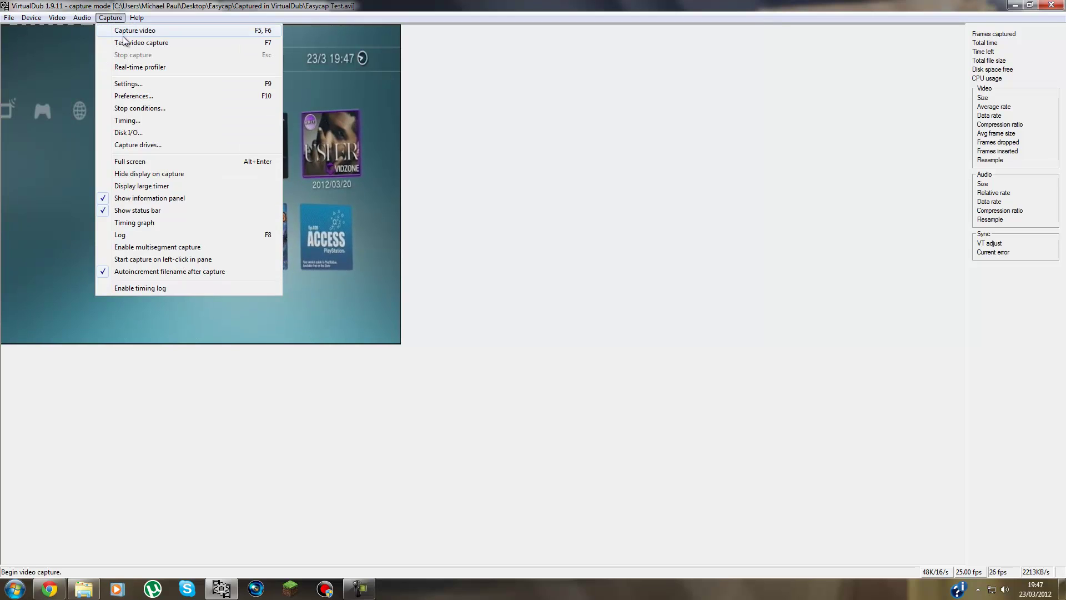
click(123, 32)
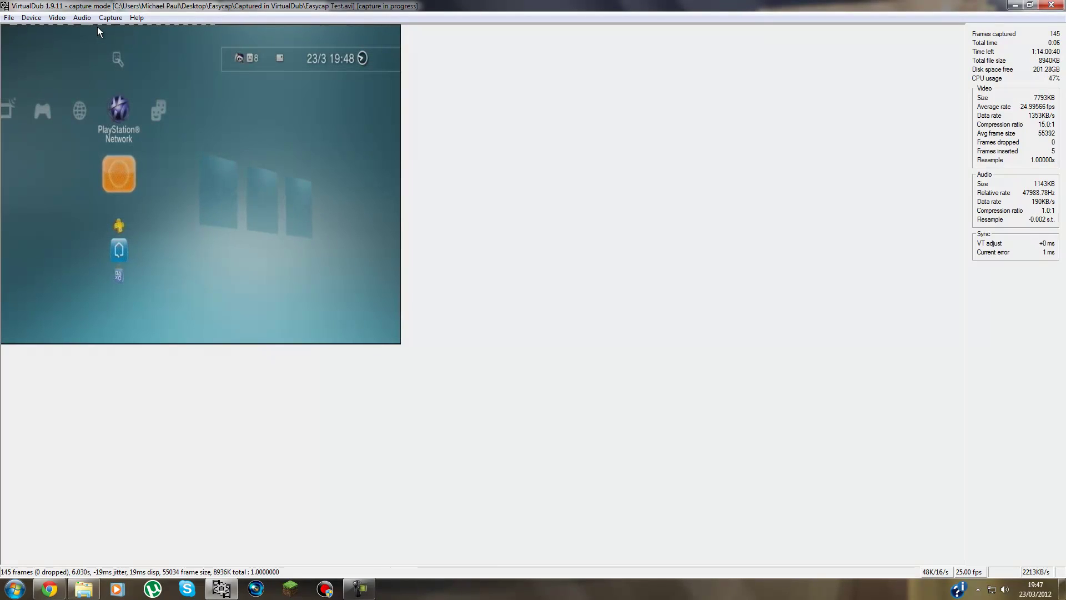
click(111, 17)
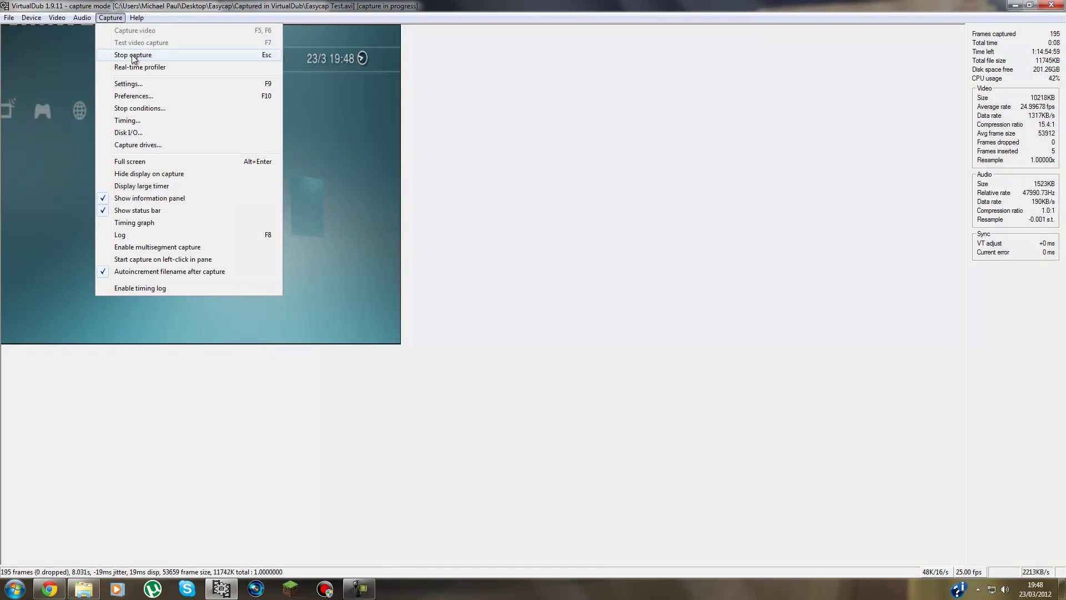
click(128, 55)
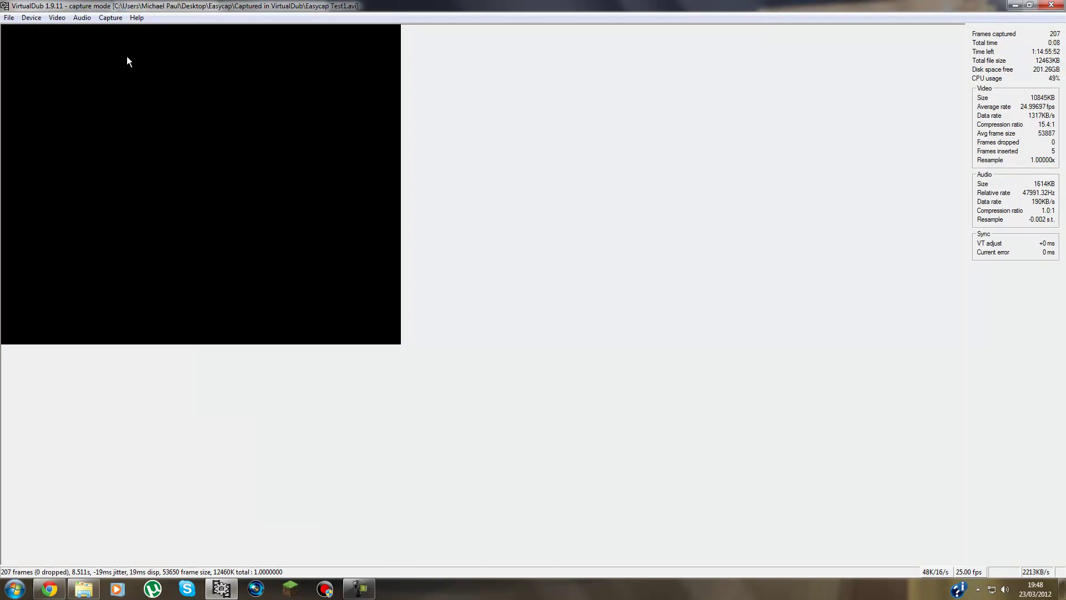
click(8, 19)
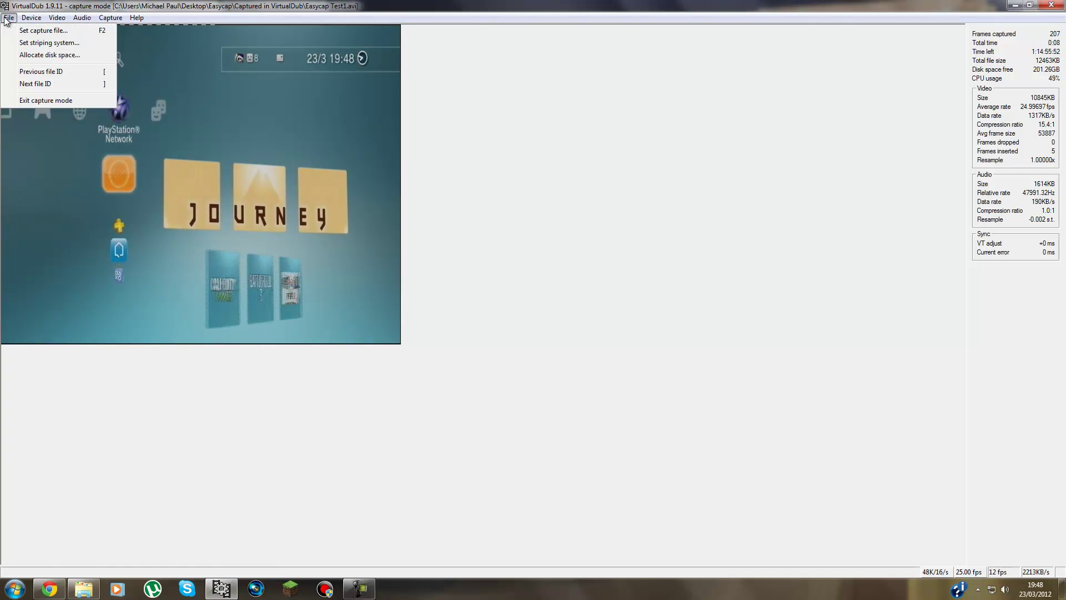
click(39, 102)
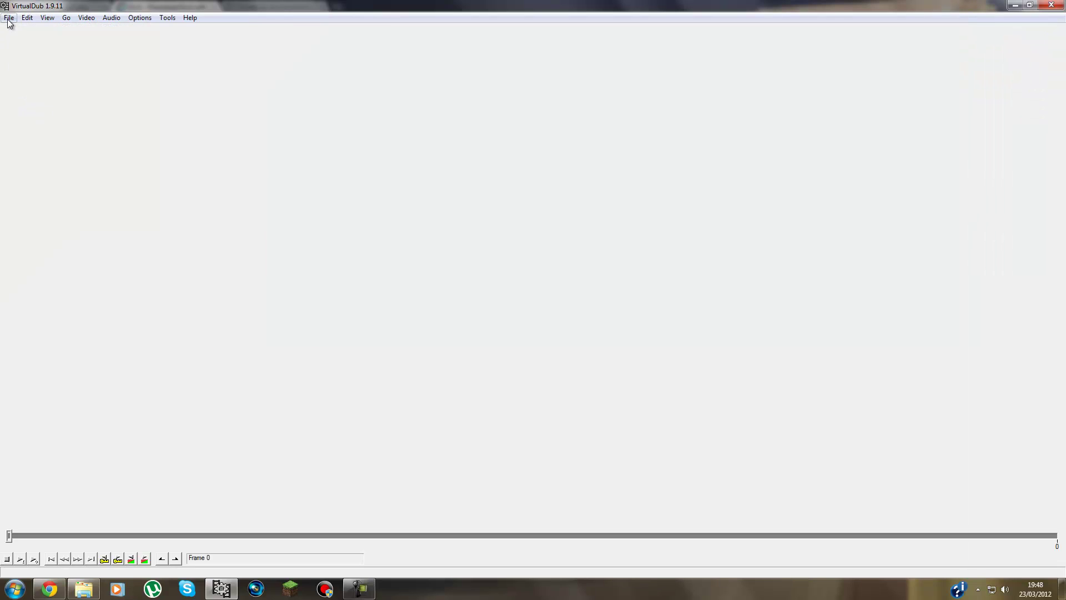
Open Easycap Test.avi in the editor.
click(8, 18)
click(22, 32)
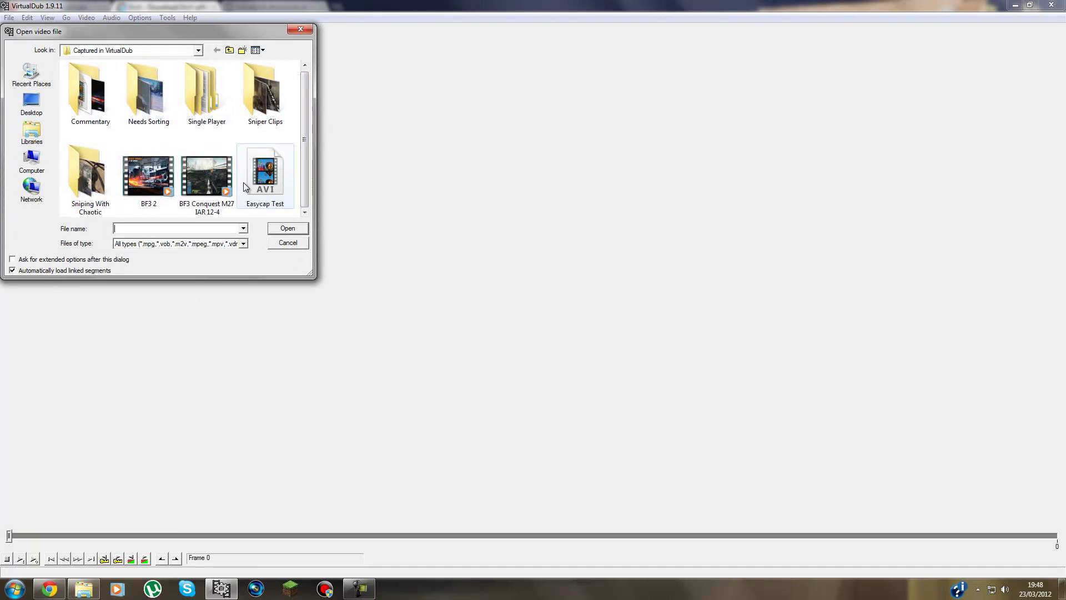
double_click(255, 167)
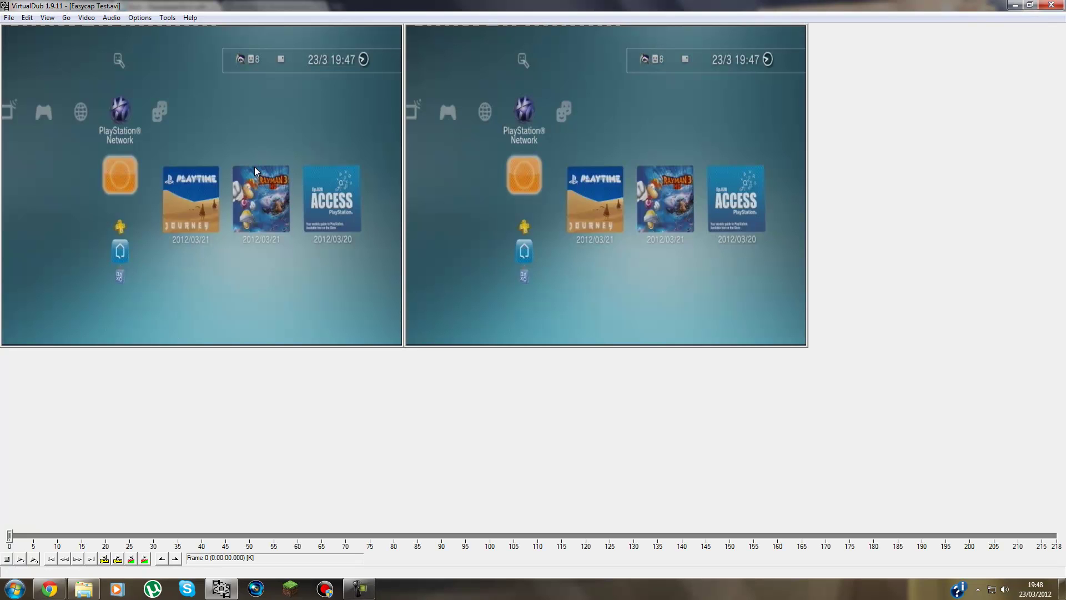
Mark the selection from frame 0 to 218, then return to frame 31.
click(161, 558)
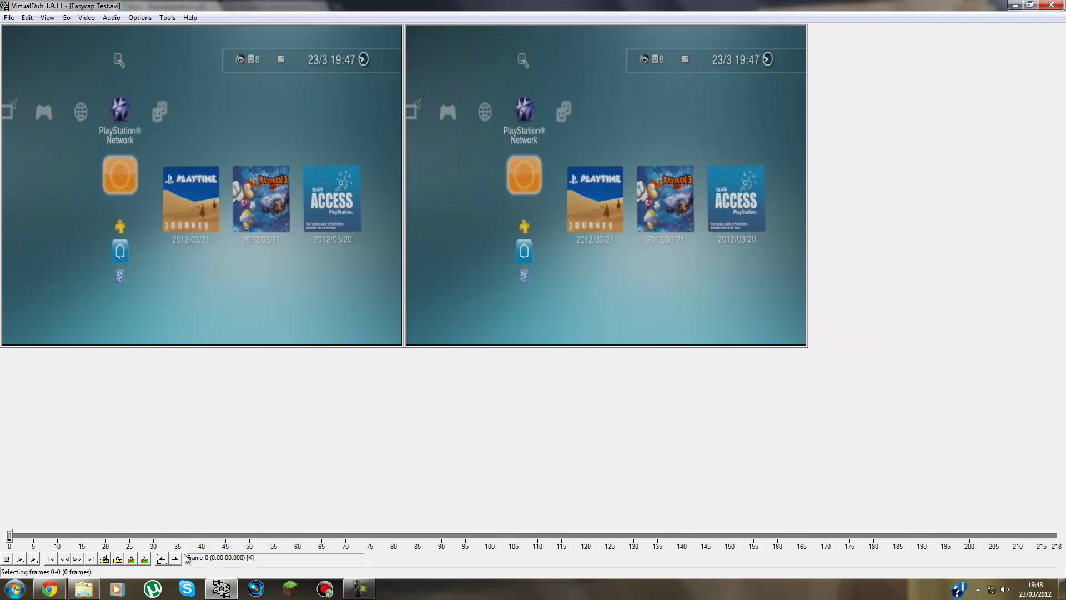
click(255, 541)
key(space)
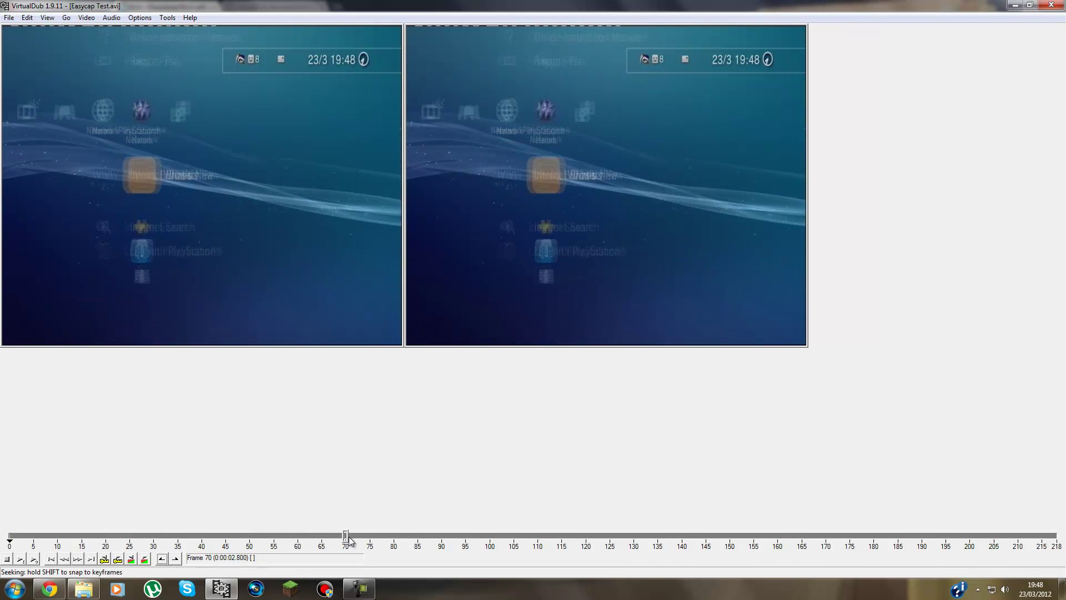
key(space)
drag(403, 539, 1056, 530)
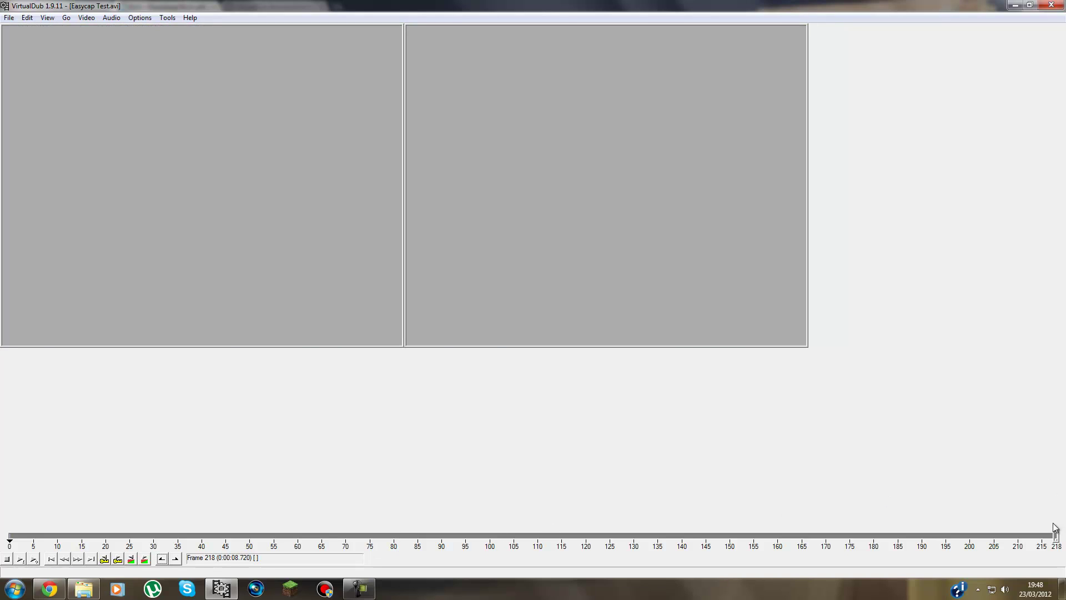
click(176, 558)
click(84, 547)
click(230, 543)
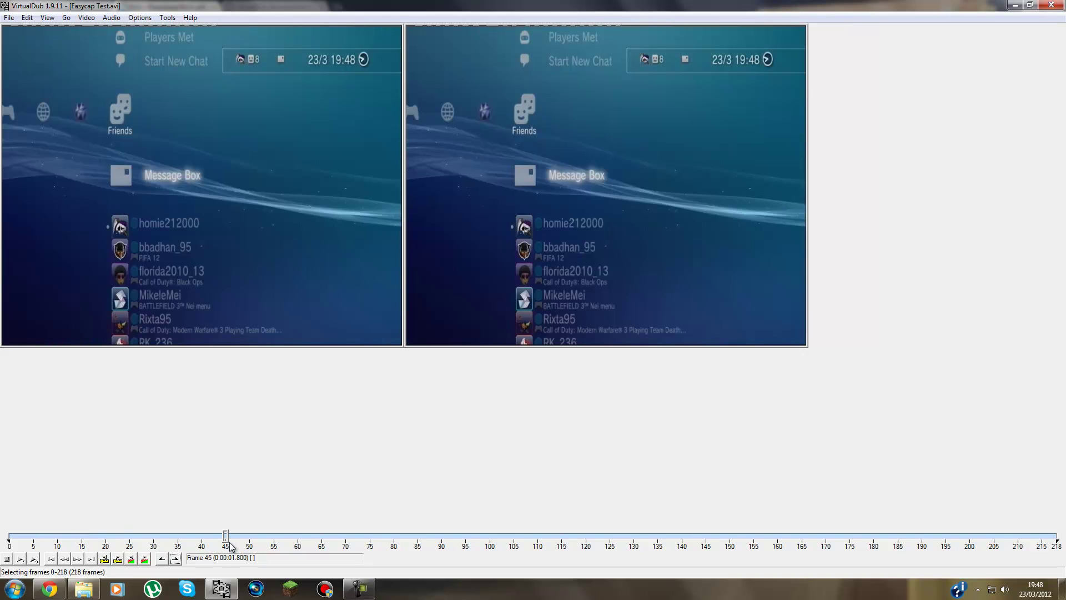
drag(185, 543, 160, 537)
Add a deinterlace filter using Yadif, keeping the bottom field, at 720x576.
click(88, 20)
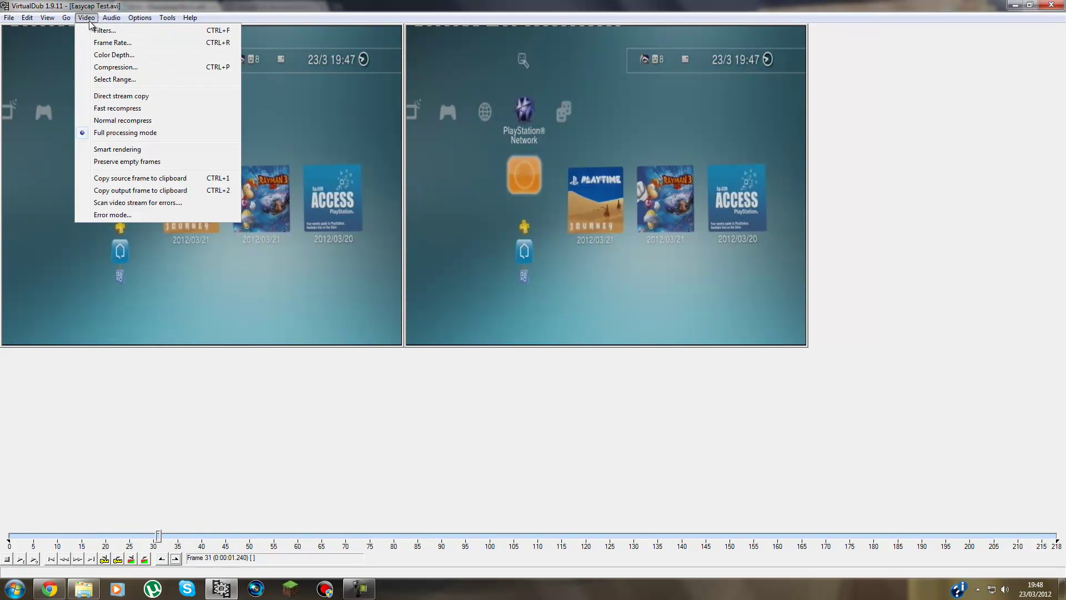
click(109, 31)
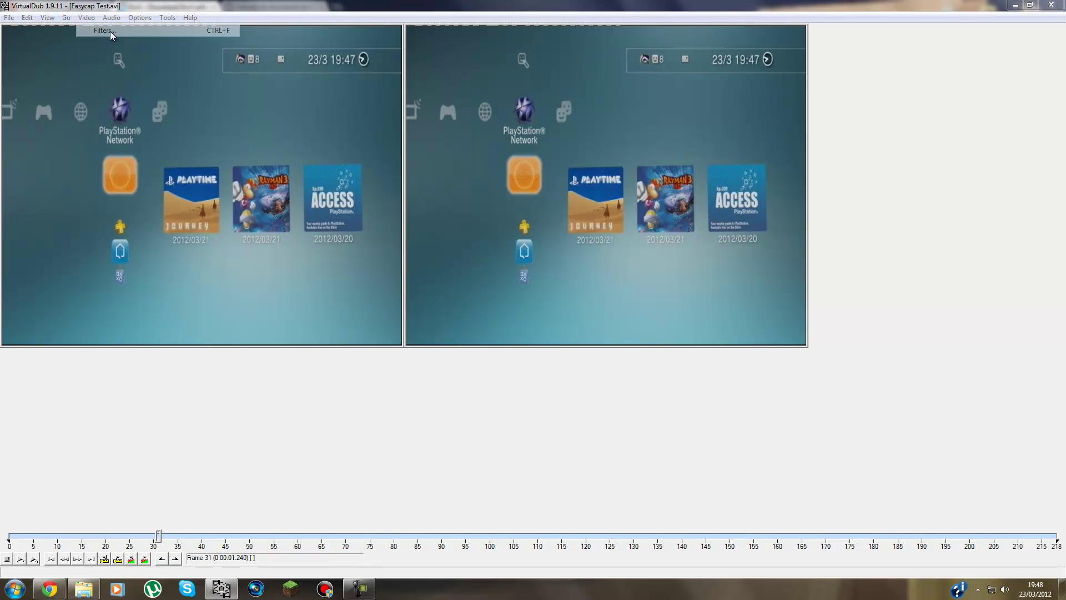
click(258, 84)
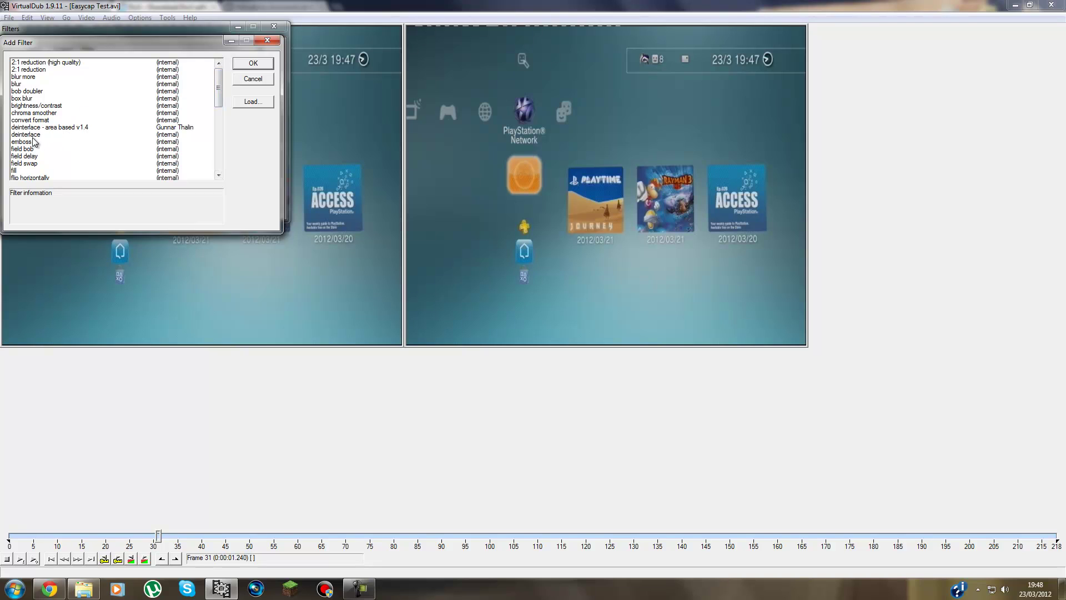
click(37, 134)
click(253, 65)
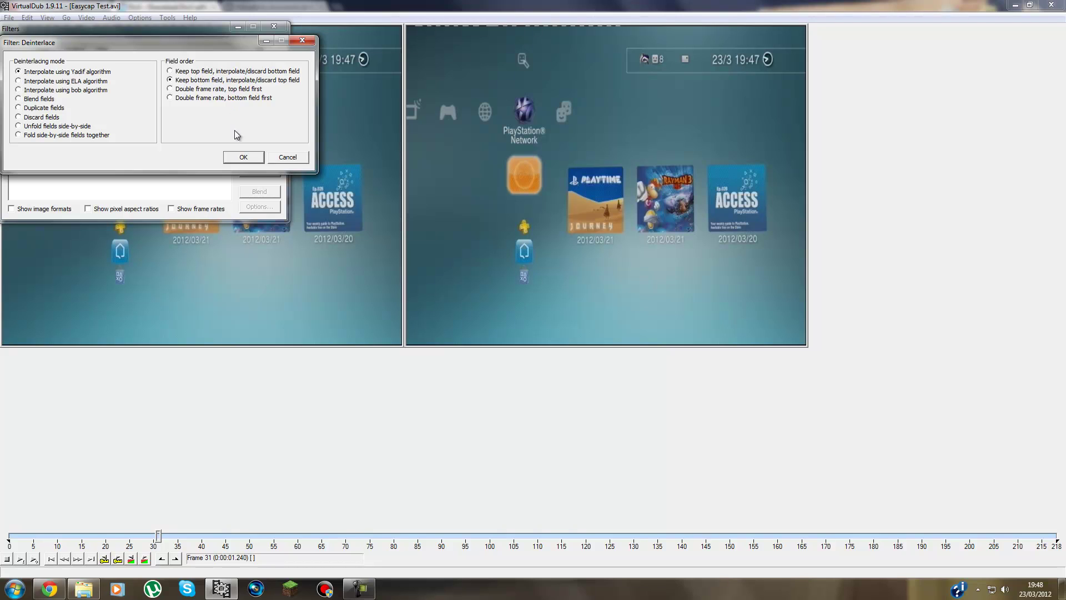
click(246, 157)
click(167, 61)
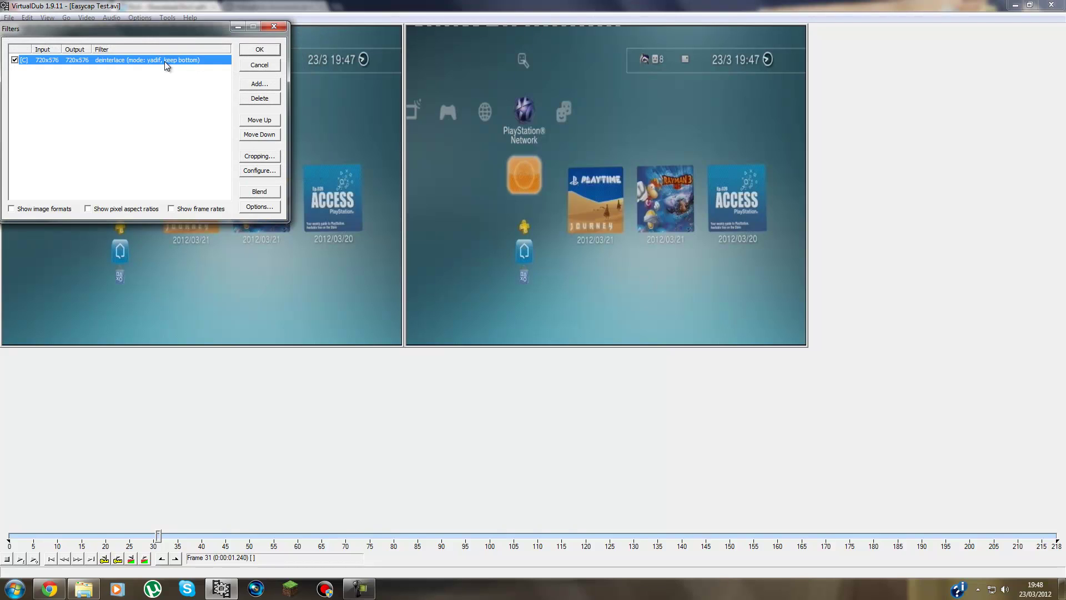
click(255, 172)
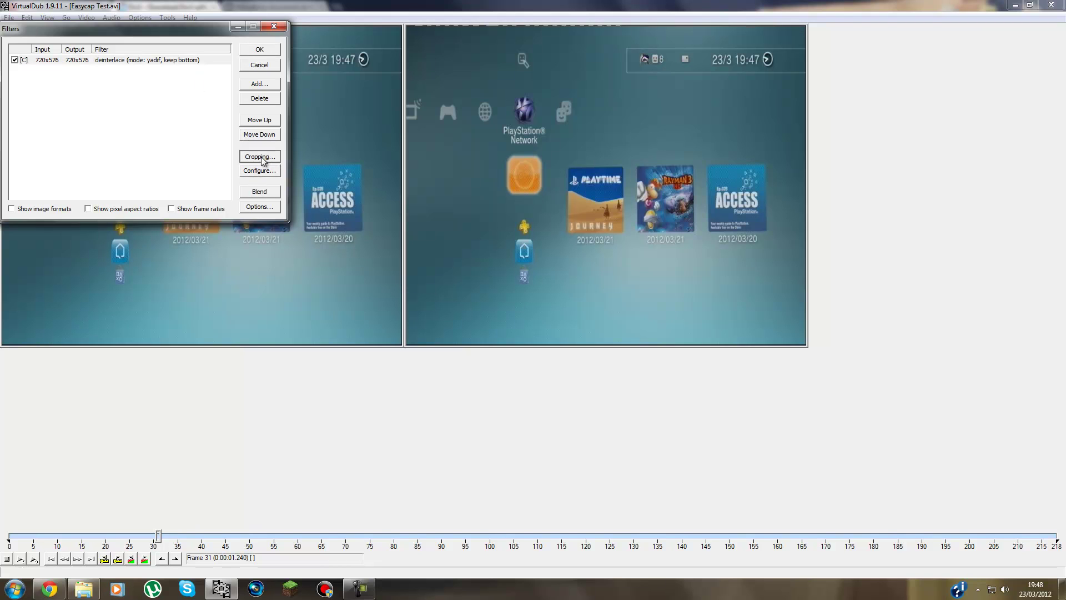
Crop the deinterlace filter's input by 2 left, 2 top, 1 right and 2 bottom pixels, giving 717x572.
click(259, 156)
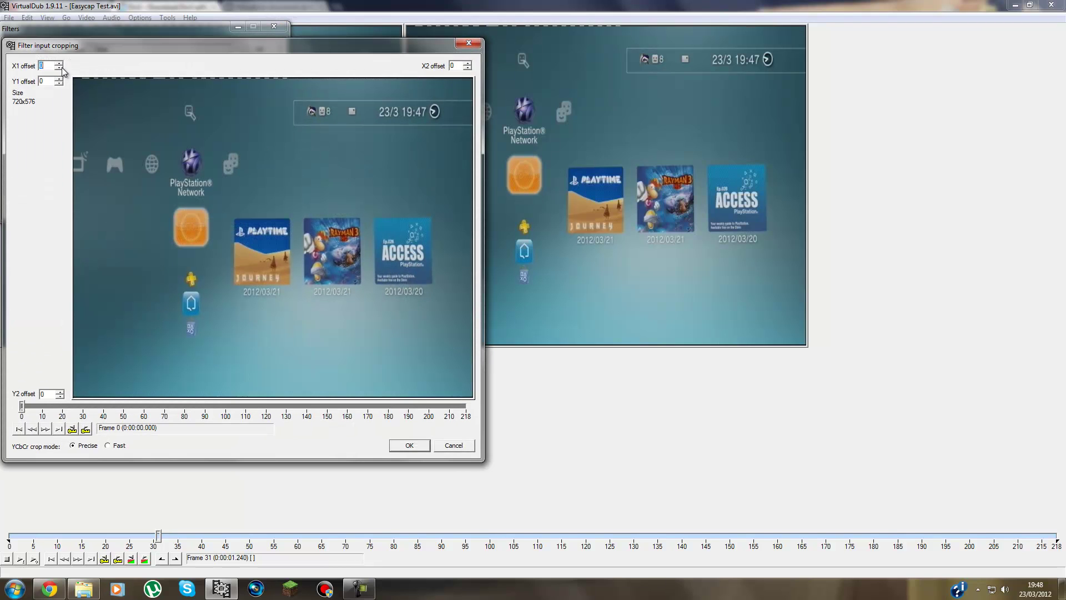
click(58, 64)
click(103, 76)
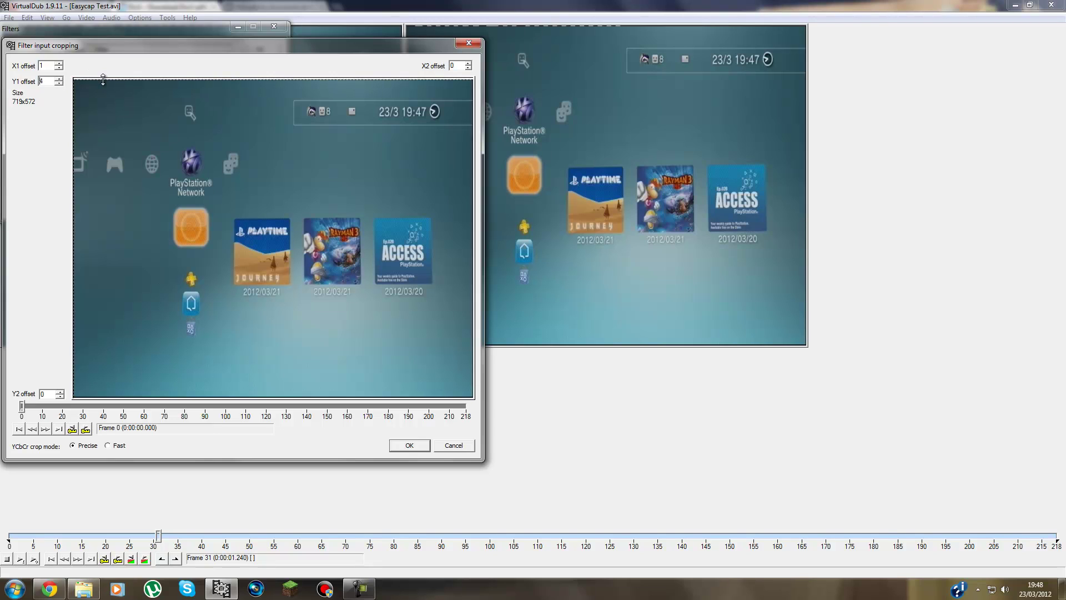
click(59, 79)
click(468, 63)
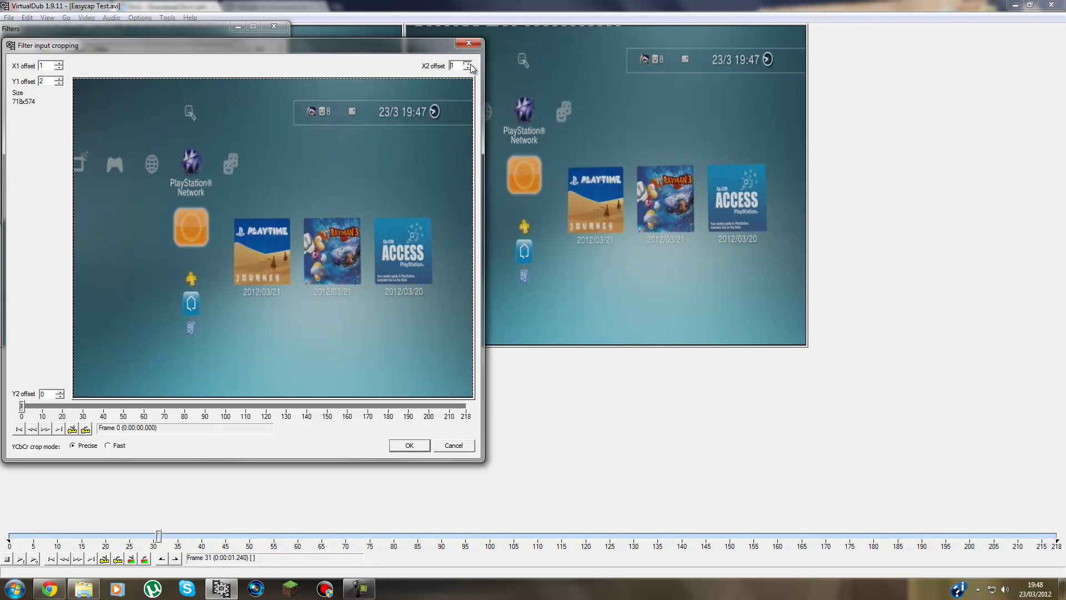
double_click(61, 392)
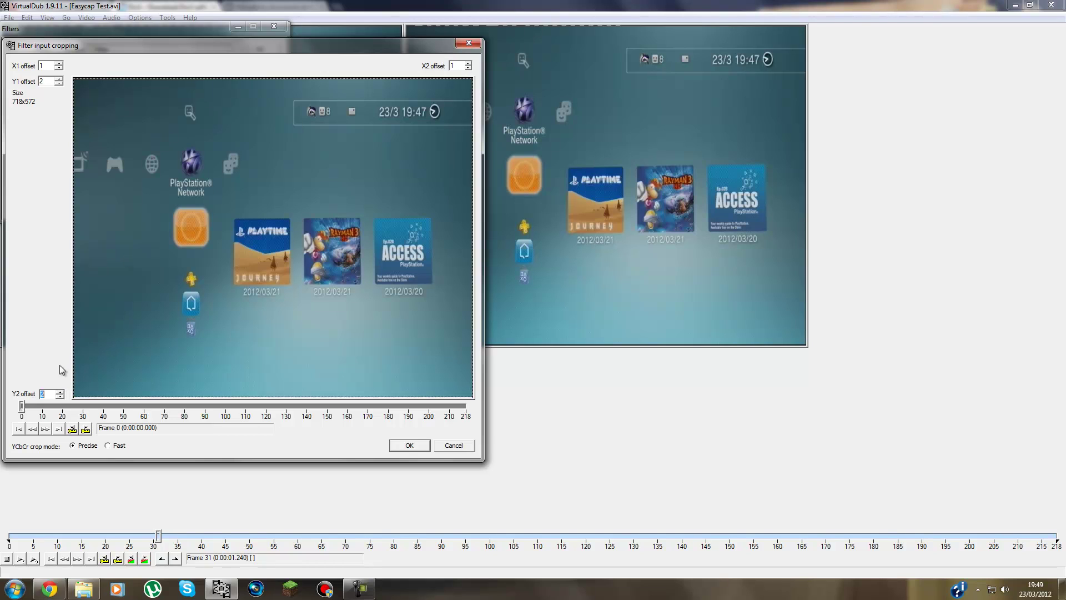
click(58, 63)
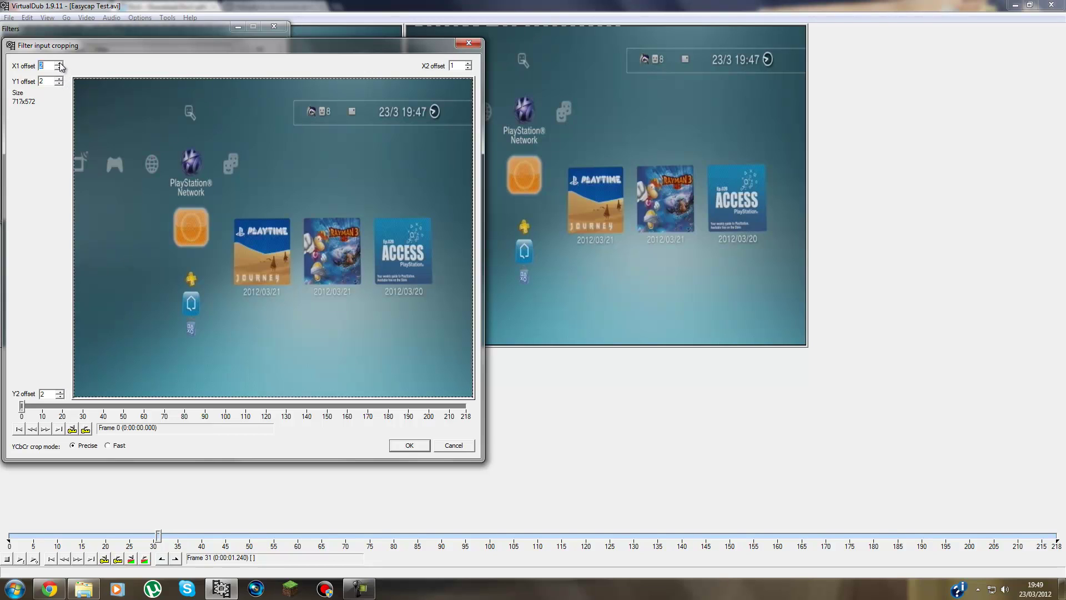
Apply the 717x572 crop and add a resize filter to 1280x720 with precise bicubic.
click(414, 446)
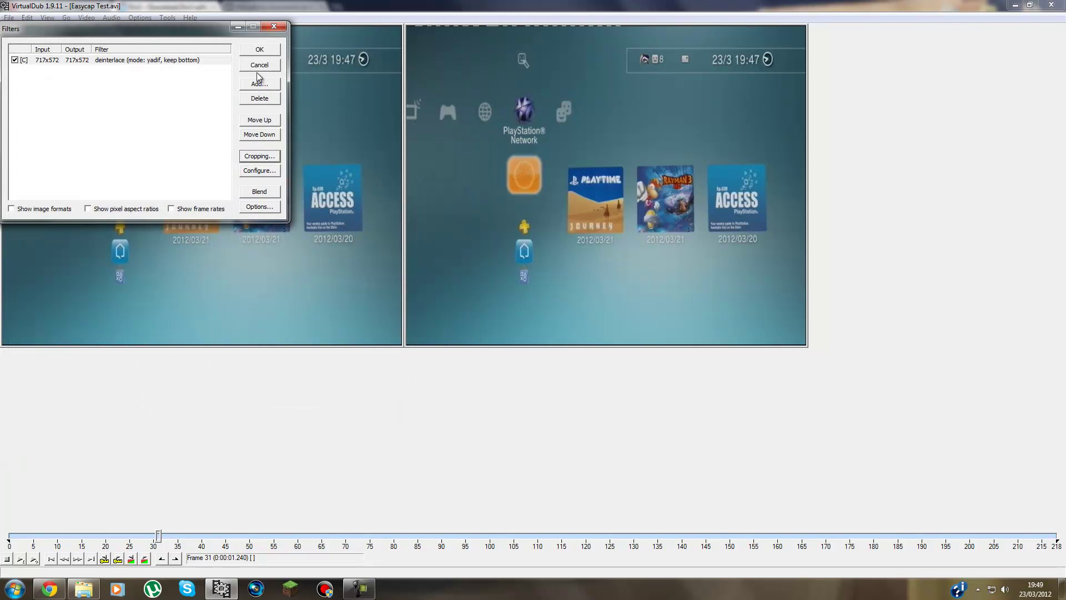
click(257, 85)
drag(221, 91, 213, 137)
click(48, 157)
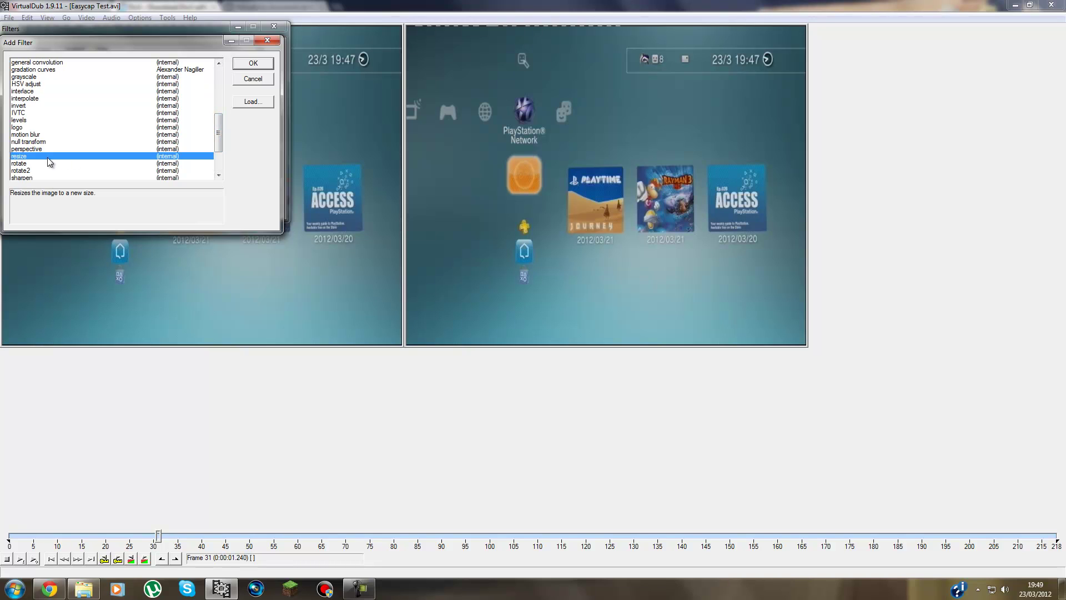
click(247, 64)
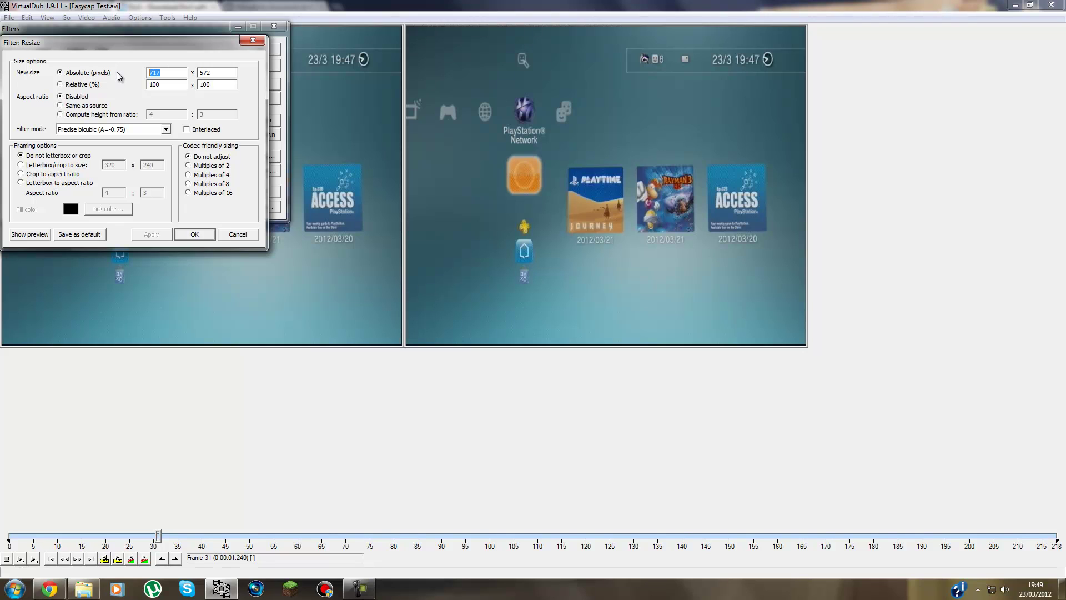
text(1280)
click(195, 233)
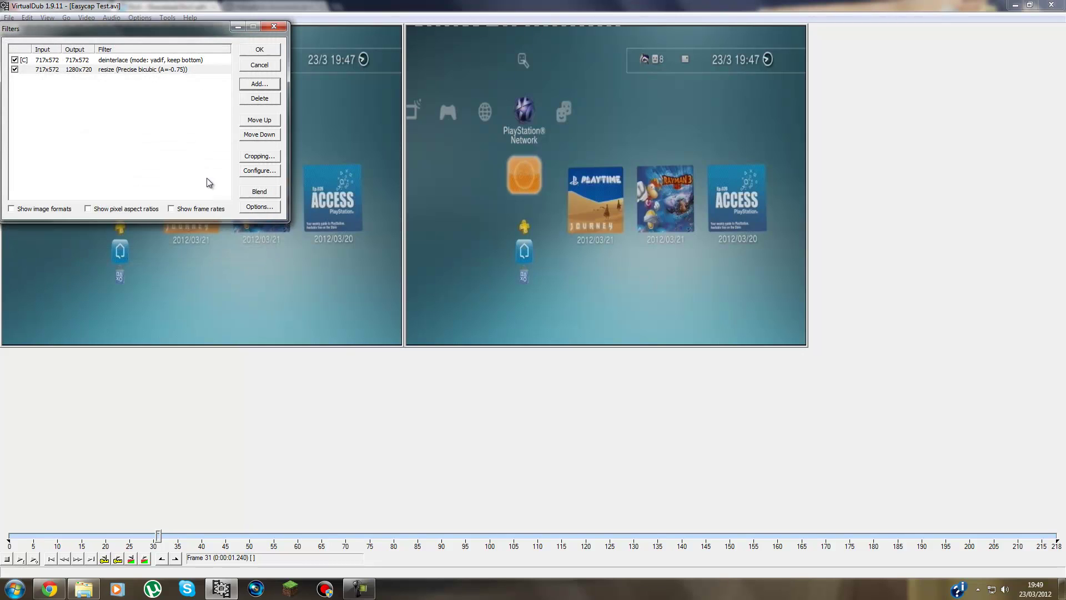
Add a sharpen filter and raise its strength from 16 to about 30.
click(259, 84)
drag(218, 84, 218, 139)
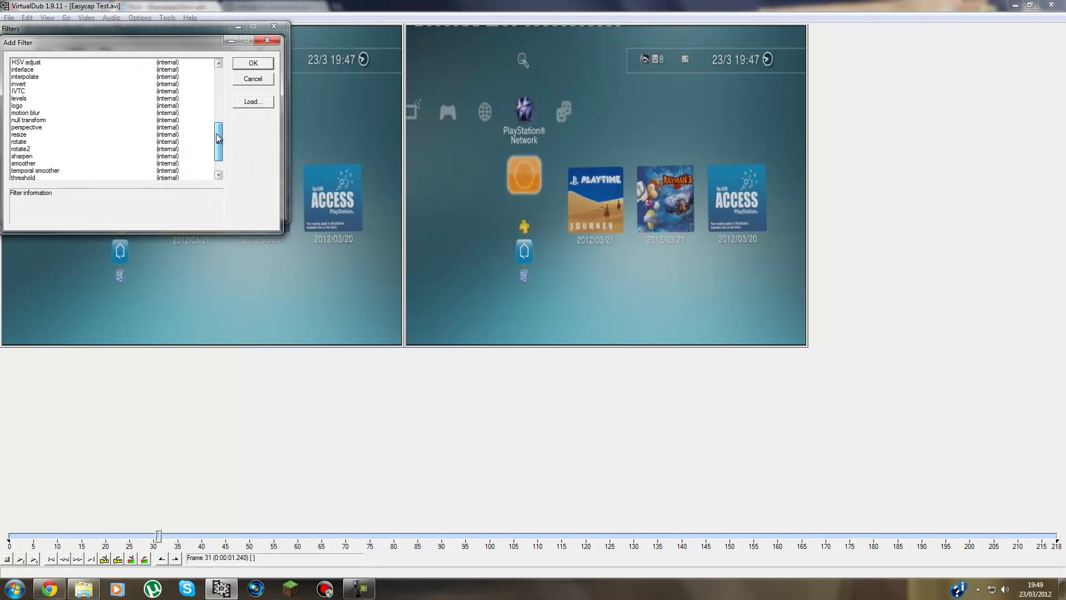
click(30, 157)
click(253, 63)
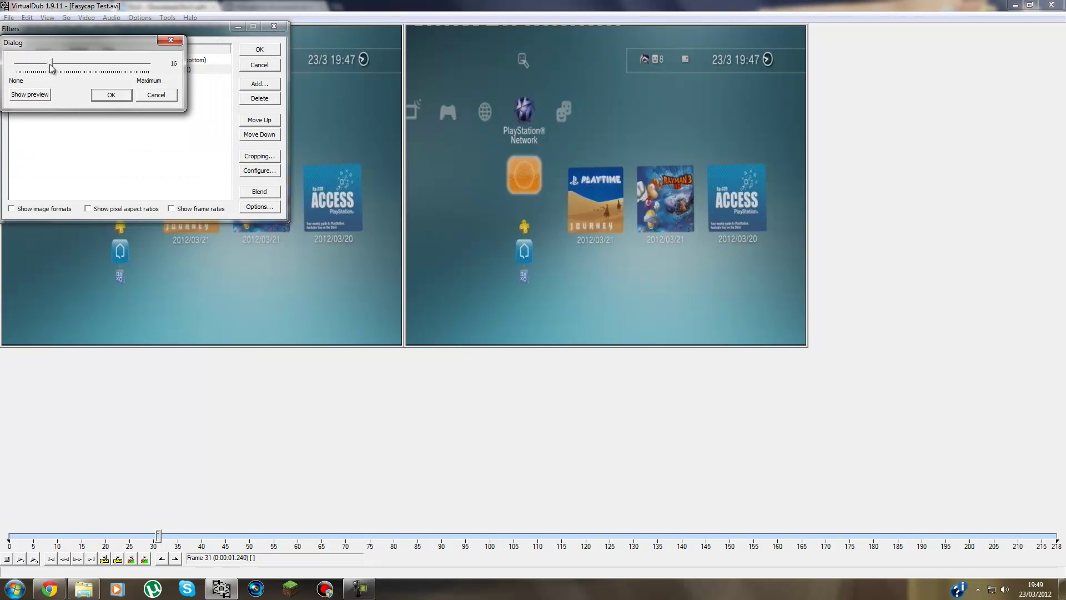
drag(52, 67, 82, 70)
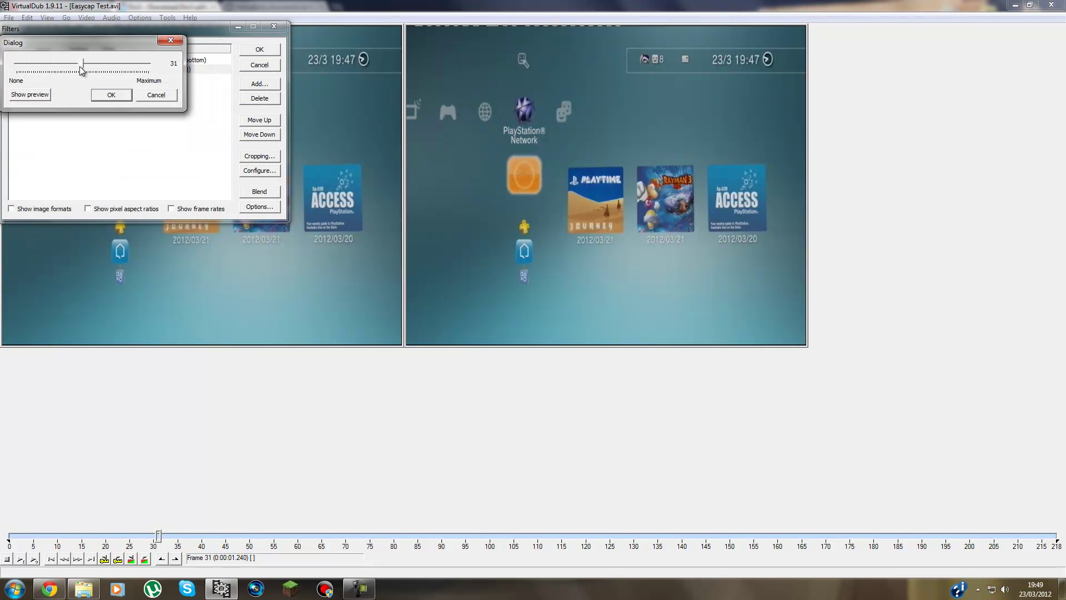
Compare sharpen strengths in a 50% preview, then settle on 30.
click(30, 95)
right_click(314, 94)
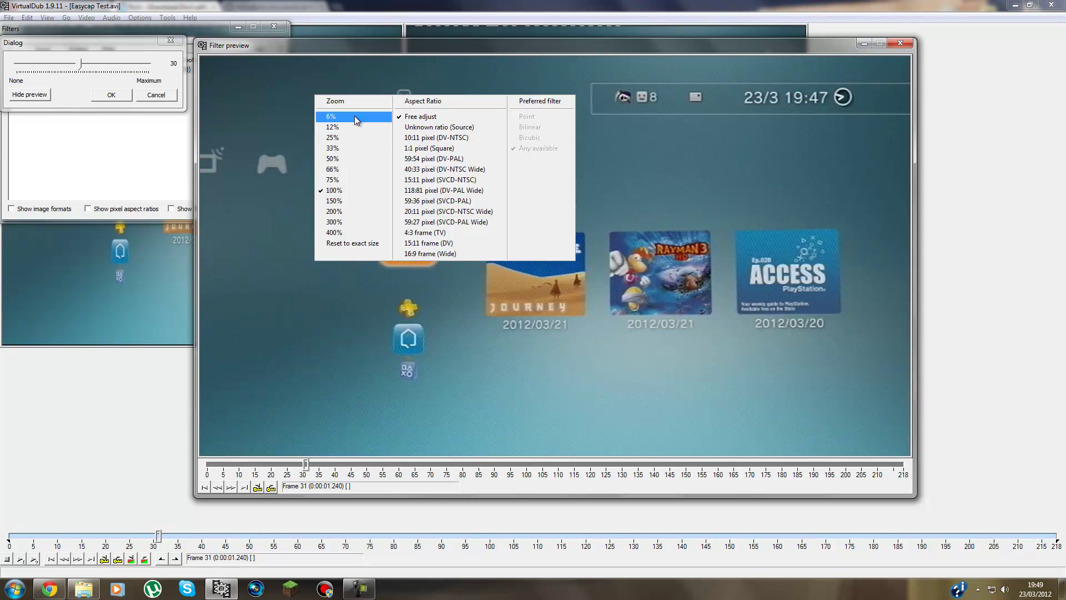
click(345, 154)
drag(353, 62, 514, 125)
drag(83, 66, 164, 107)
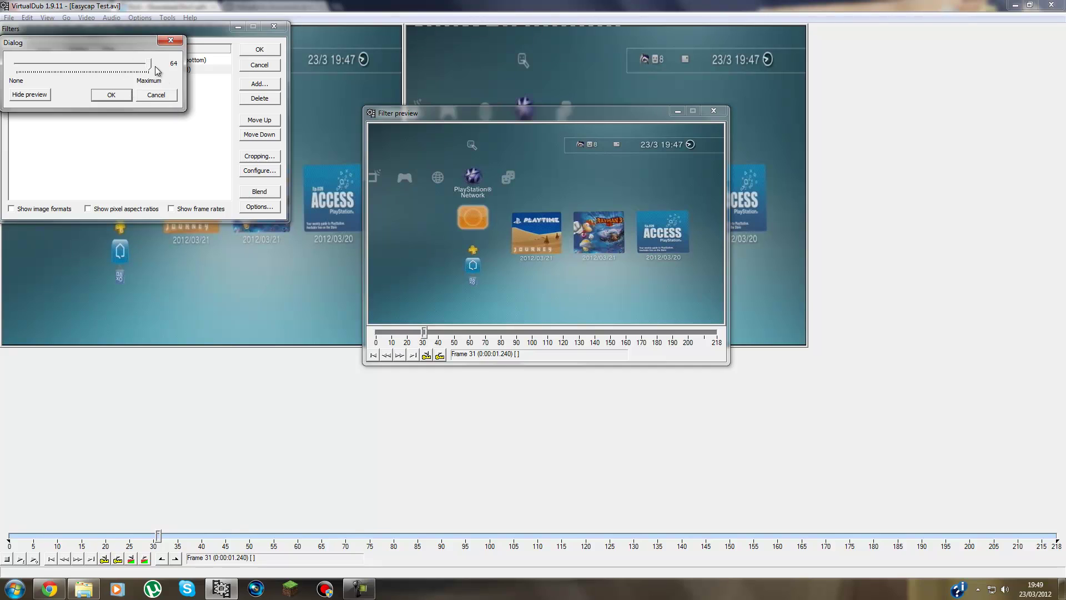
drag(153, 67, 144, 73)
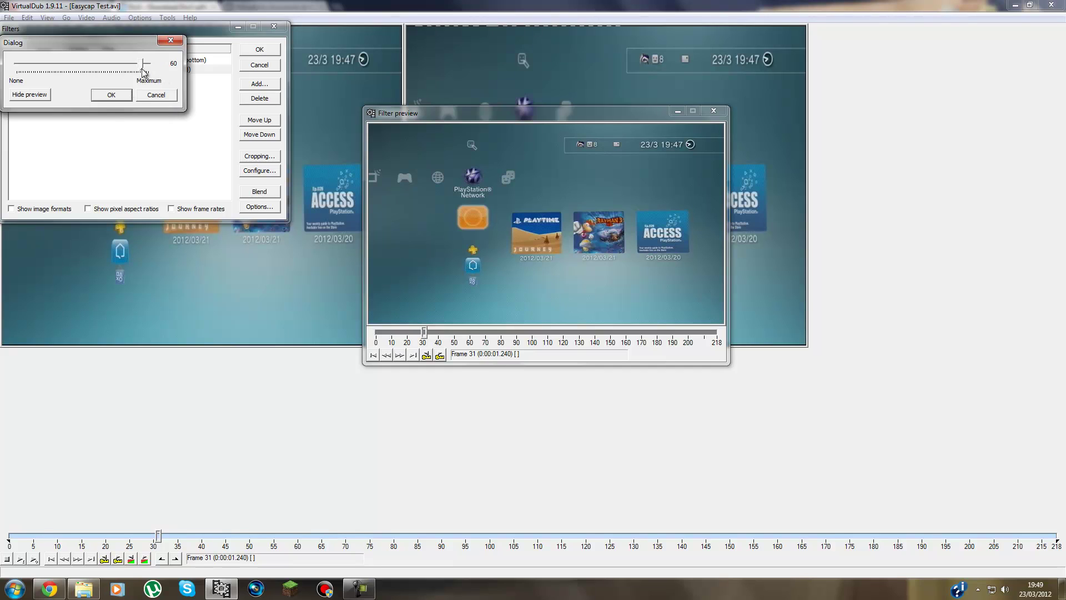
drag(106, 110, 81, 122)
click(111, 96)
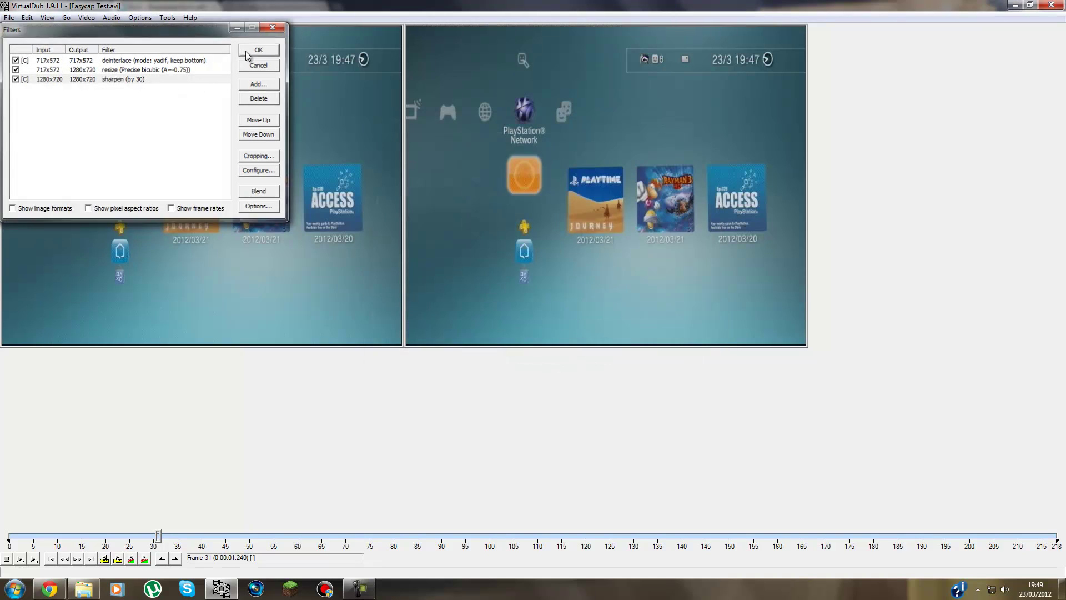
Apply the filter chain and show both input and output panes at 50% zoom.
click(256, 49)
right_click(559, 215)
click(574, 278)
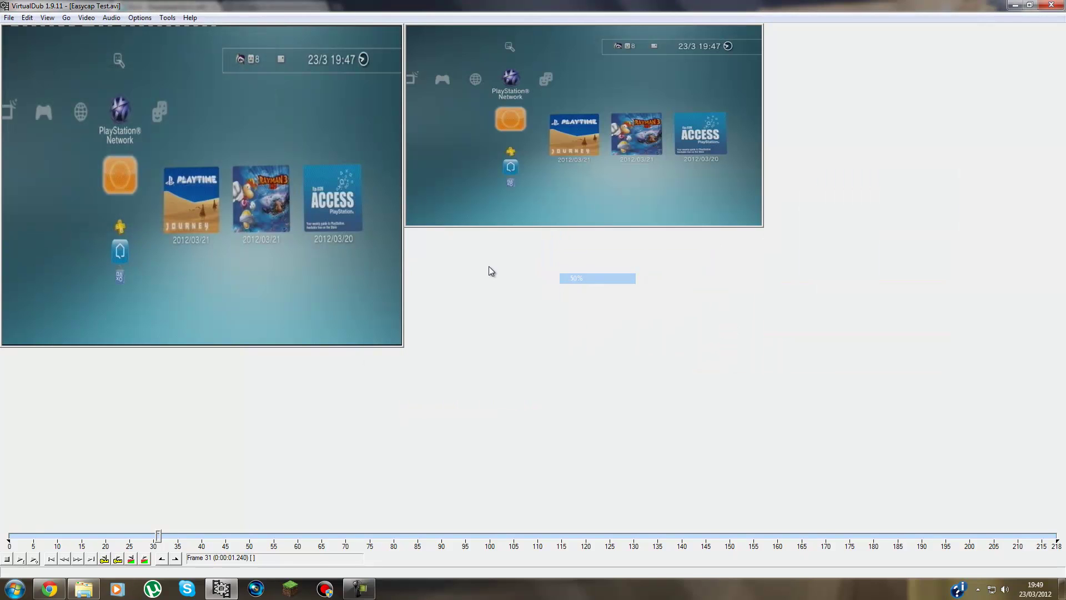
right_click(123, 165)
click(140, 229)
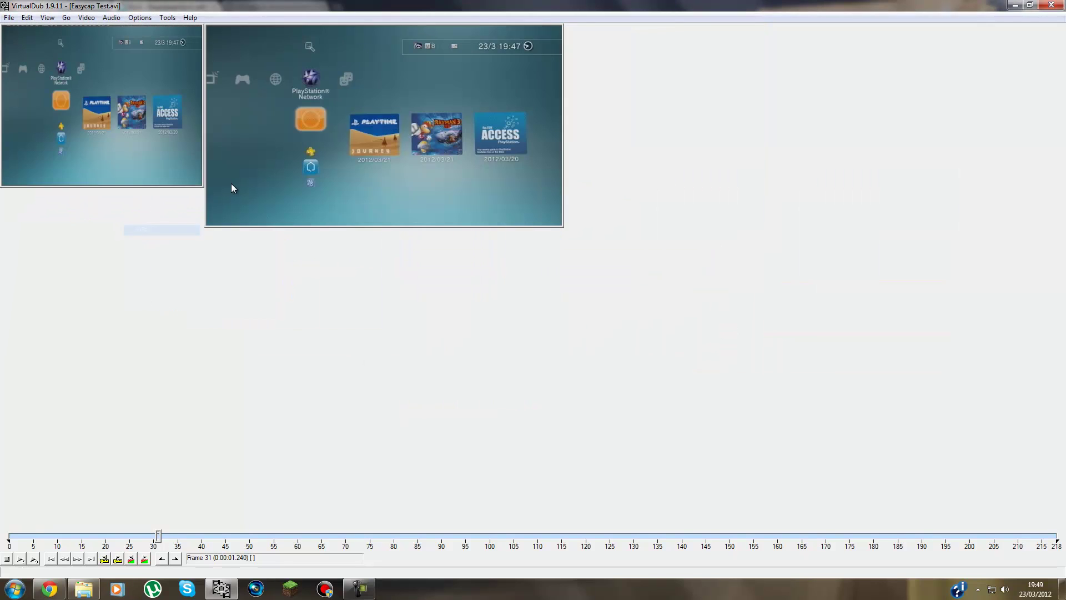
Play the filtered output preview up to around frame 173.
click(18, 559)
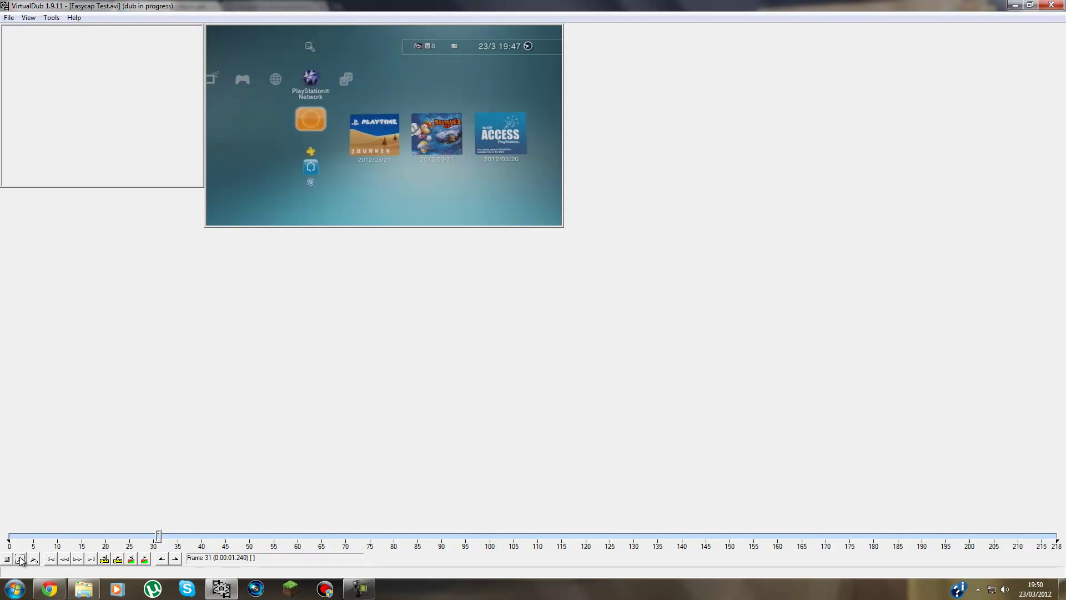
click(6, 559)
click(21, 559)
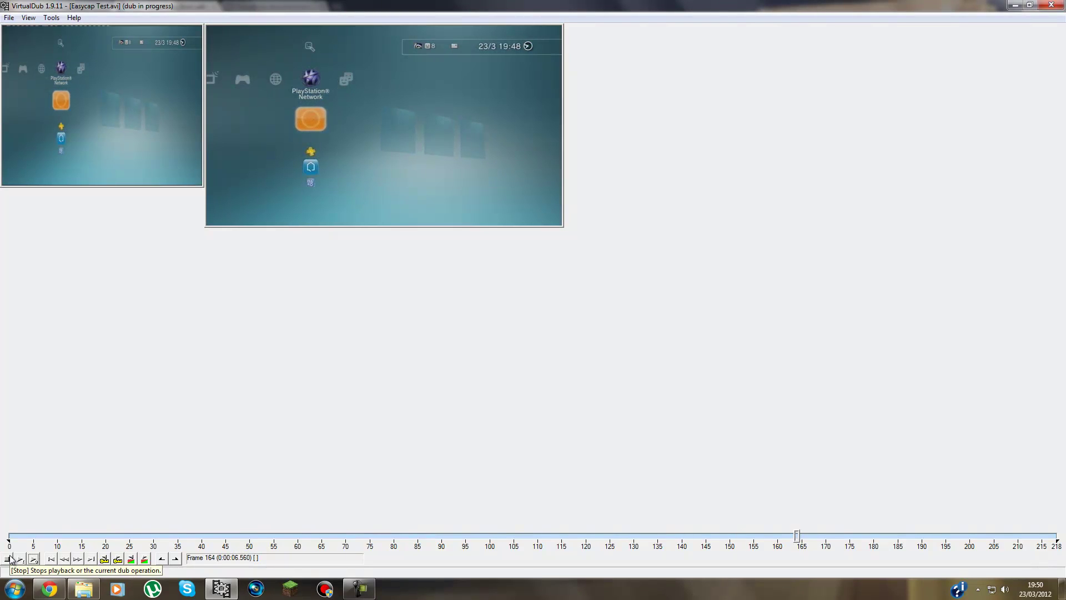
click(9, 559)
Use the DivX 6.9.2 codec (1080HD profile, 1-pass, 10000 kbps) as video compression.
click(84, 18)
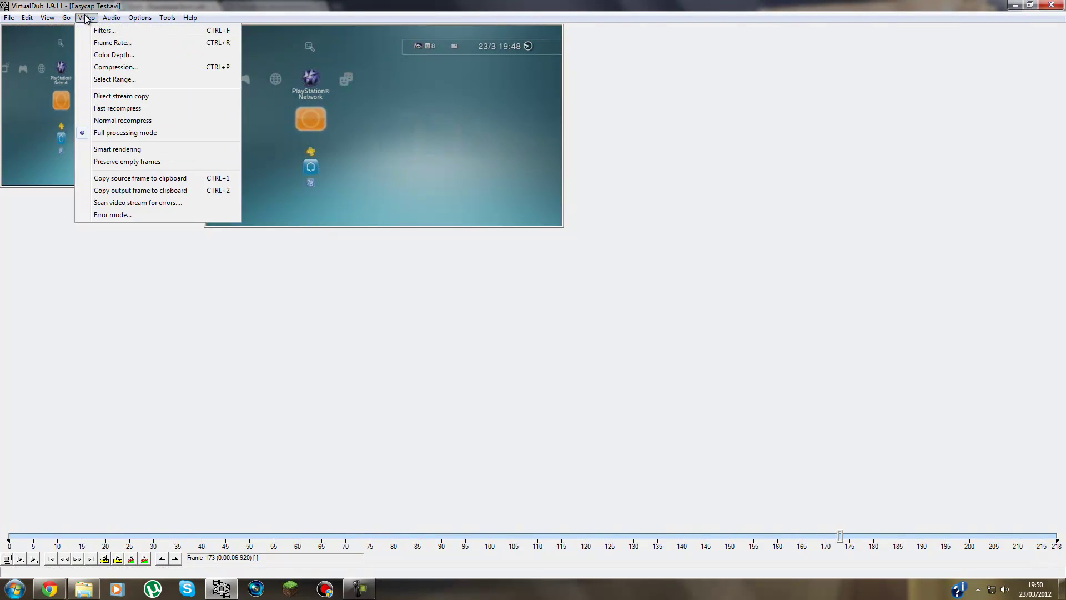
click(116, 68)
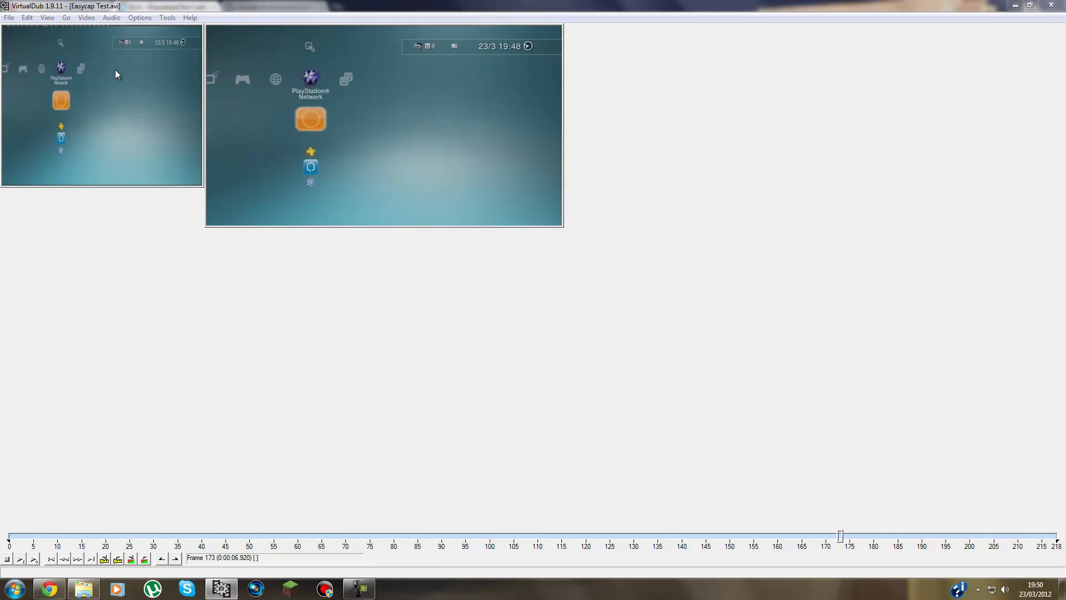
click(69, 78)
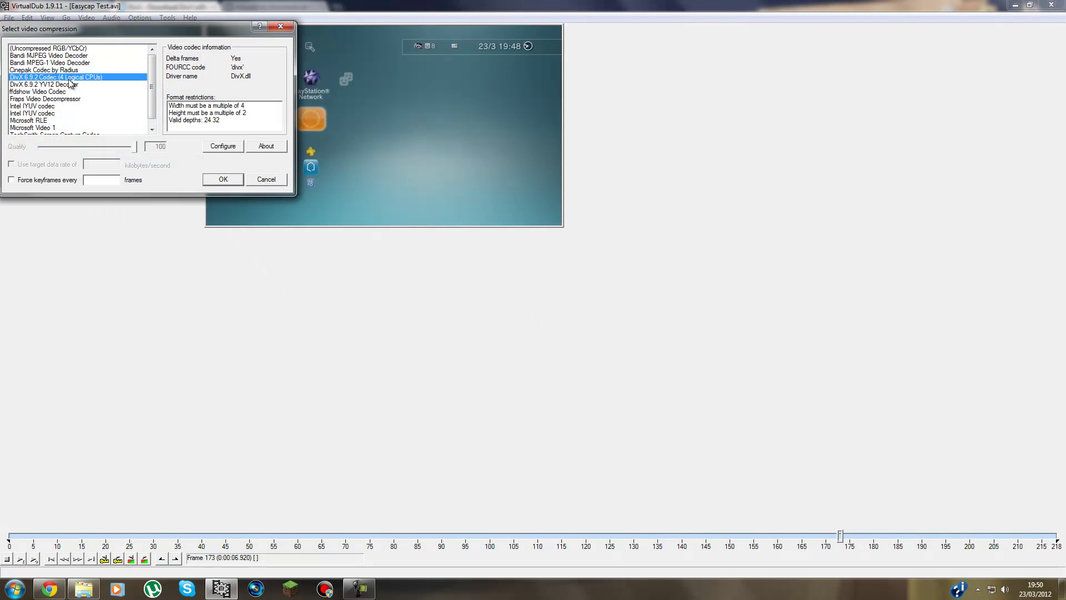
click(223, 146)
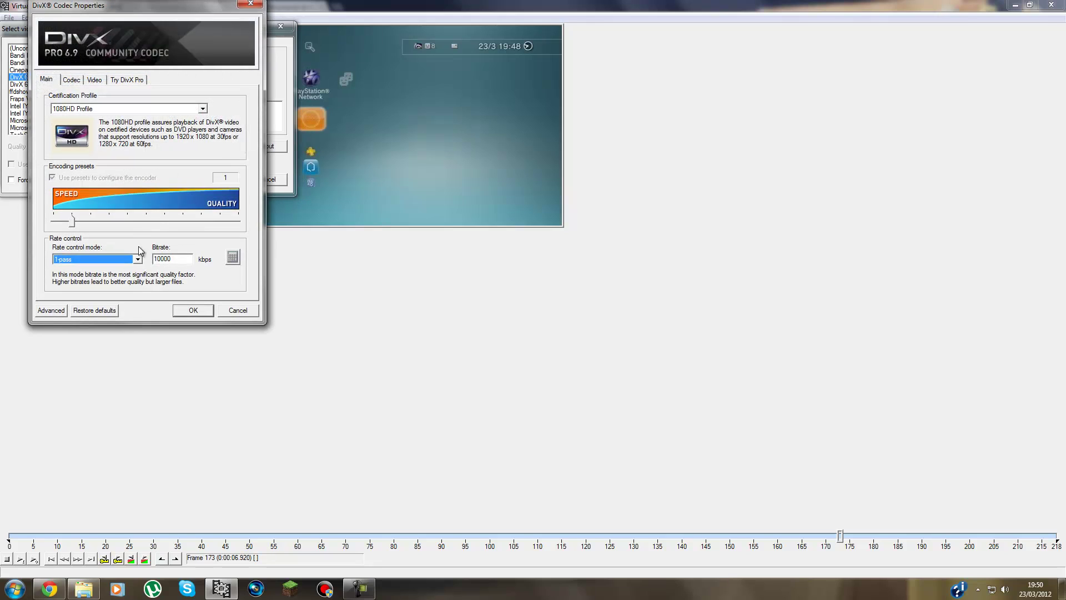
key(Tab)
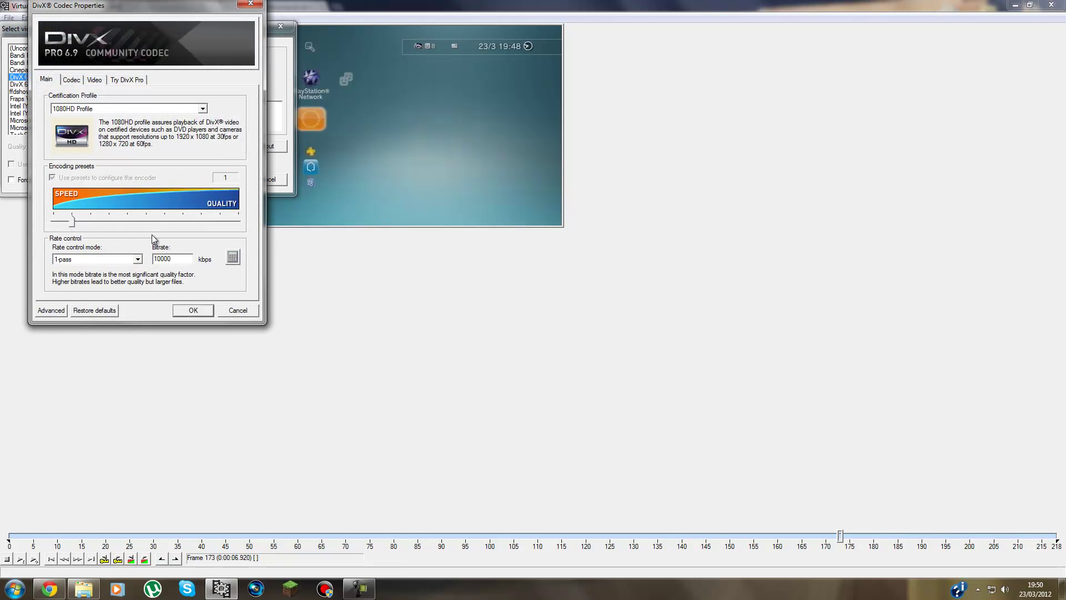
click(195, 311)
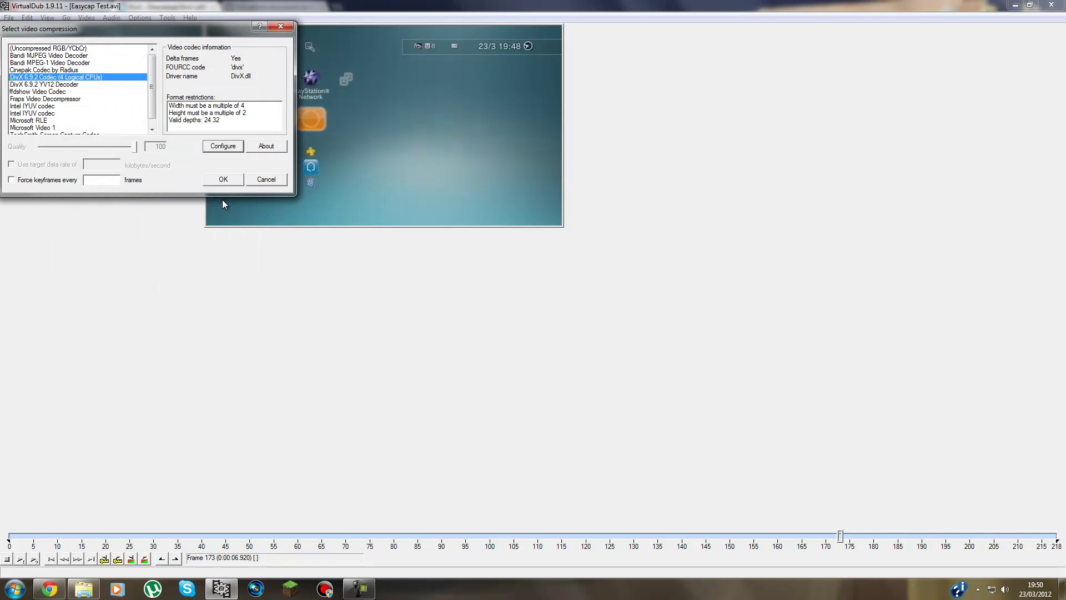
click(217, 181)
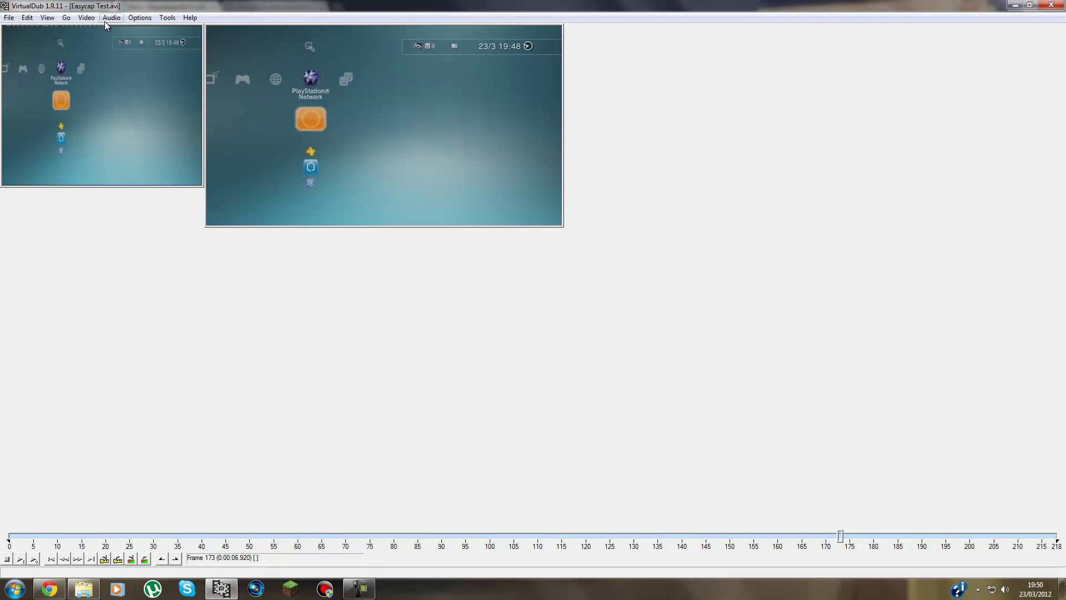
click(87, 17)
click(95, 29)
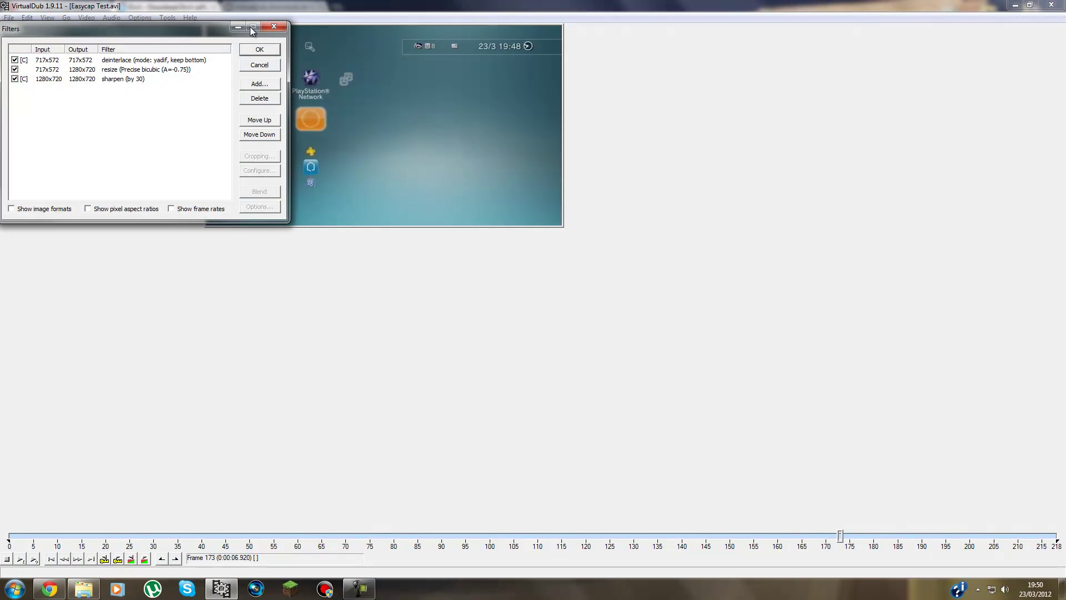
click(275, 26)
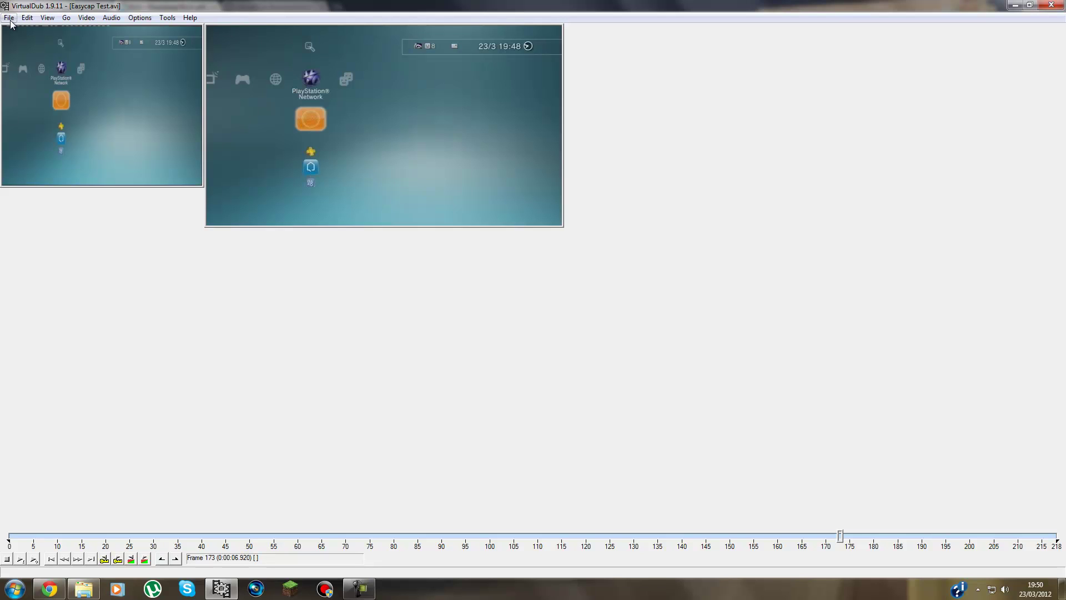
click(9, 19)
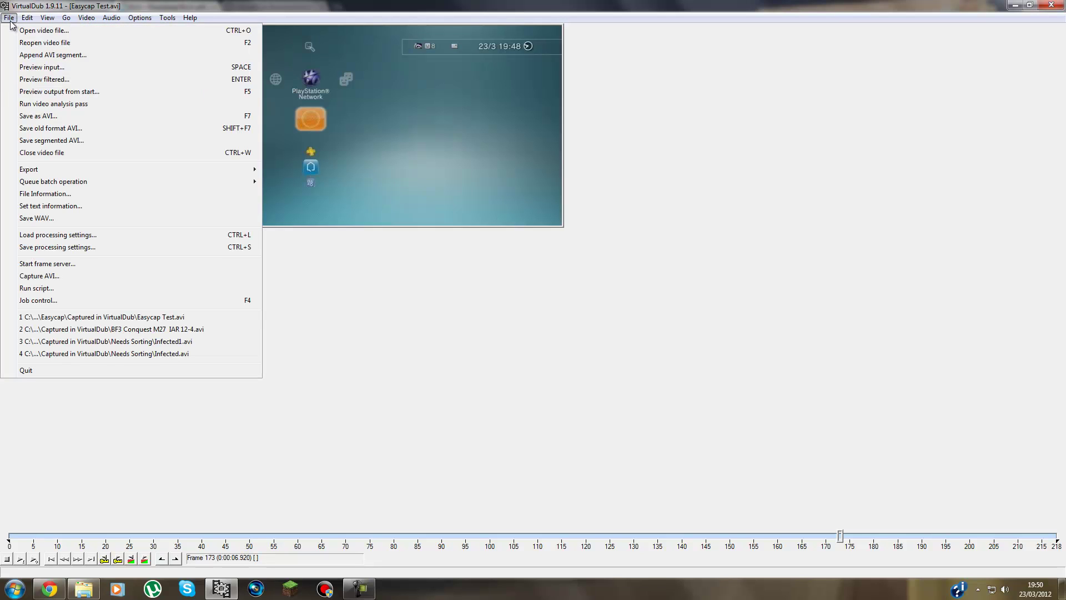
click(50, 248)
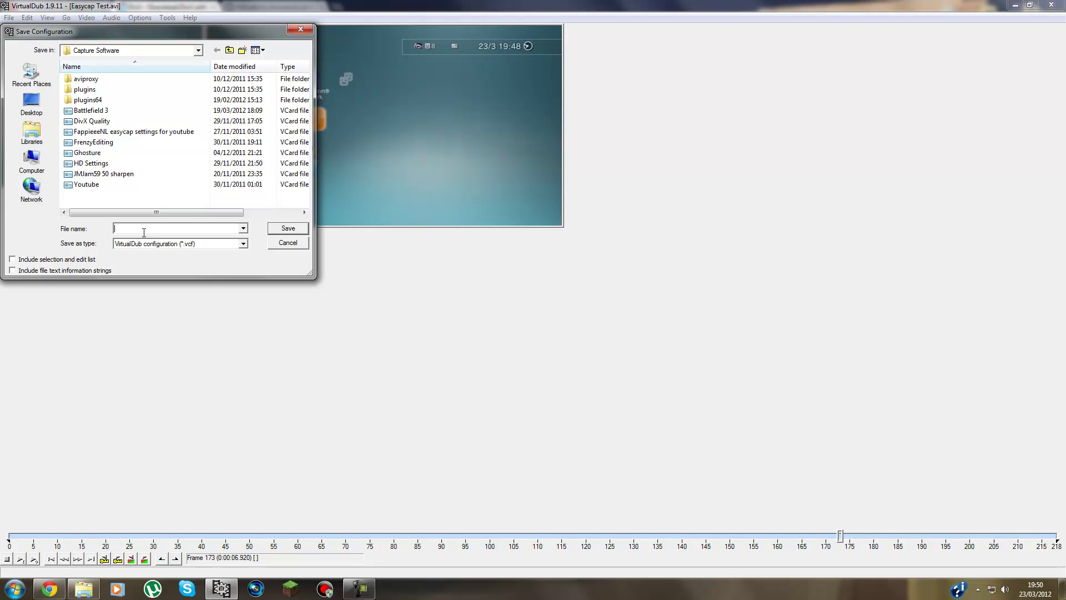
click(296, 27)
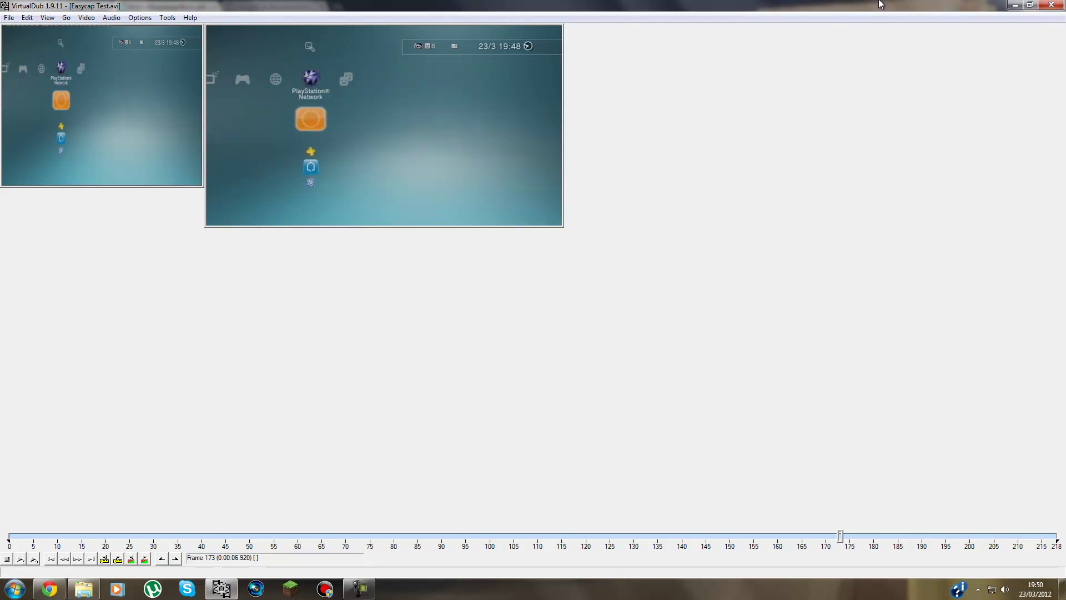
click(1015, 5)
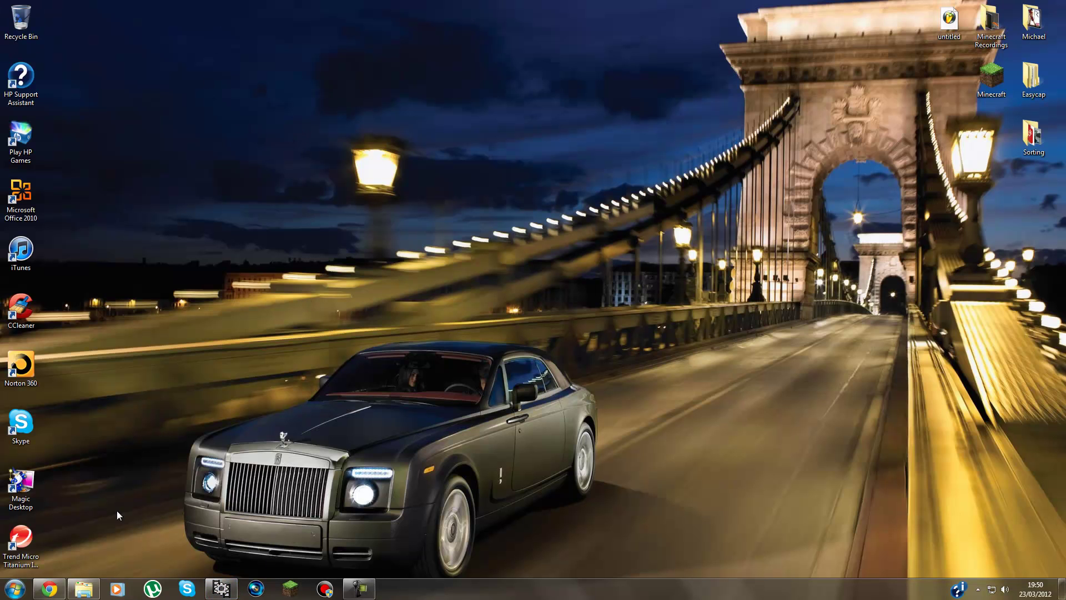
Restore VirtualDub from the taskbar, then minimize it again to reveal the desktop.
click(227, 593)
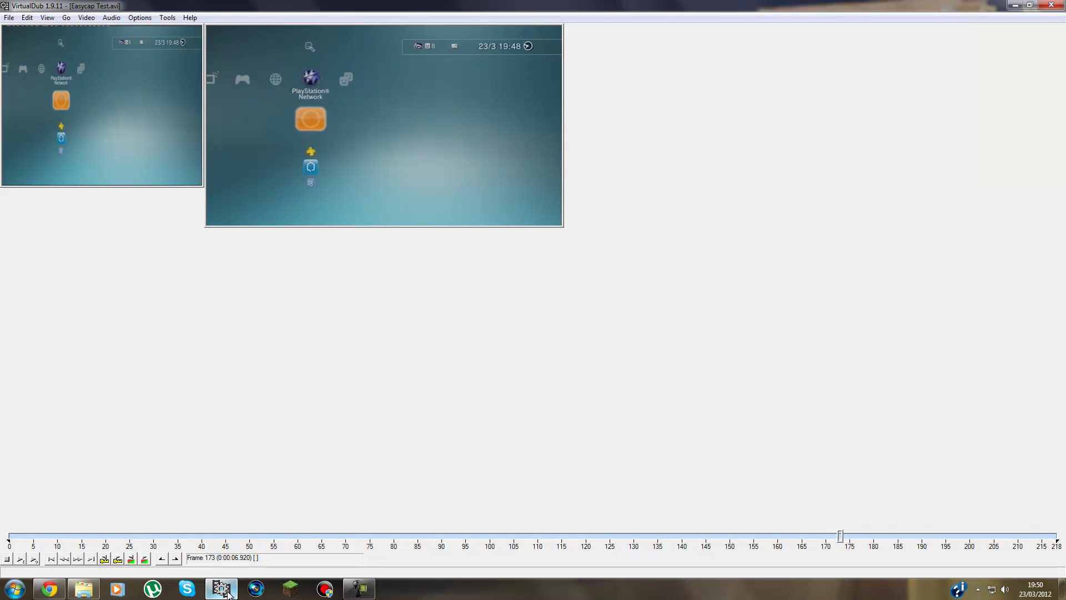
click(227, 592)
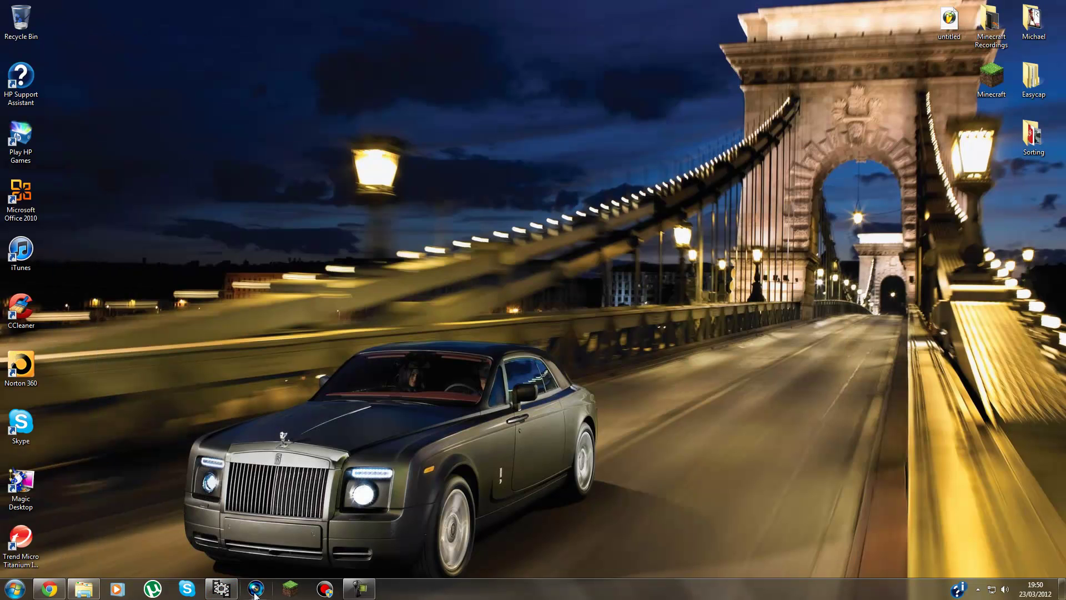